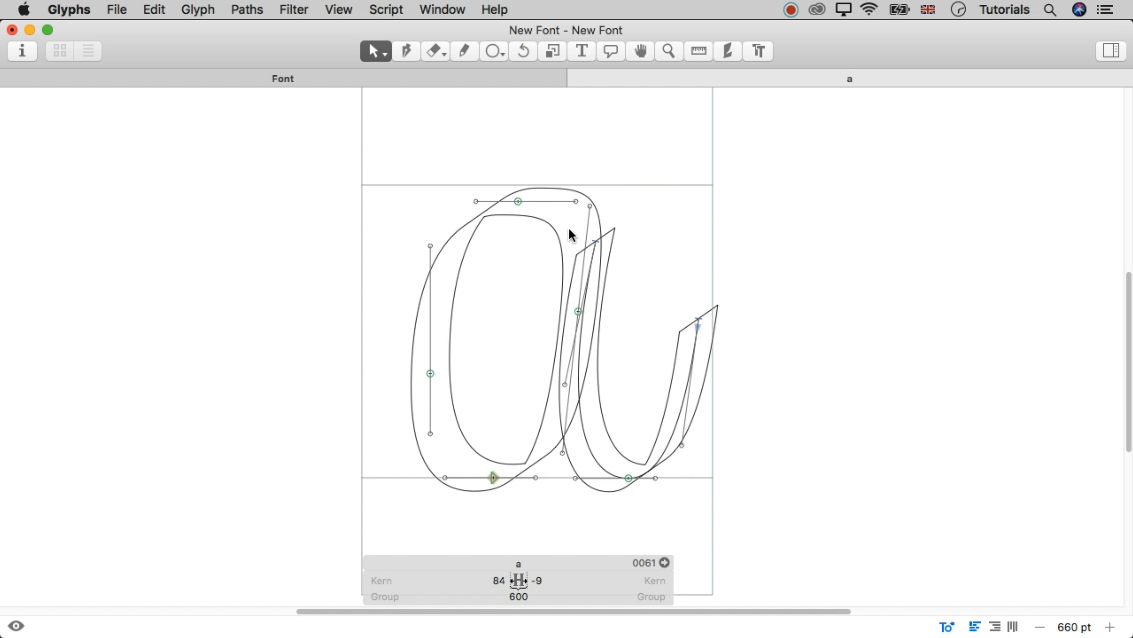
Step: Activate the LTR INK tool and set the master's stroke angle to 1°
click(729, 55)
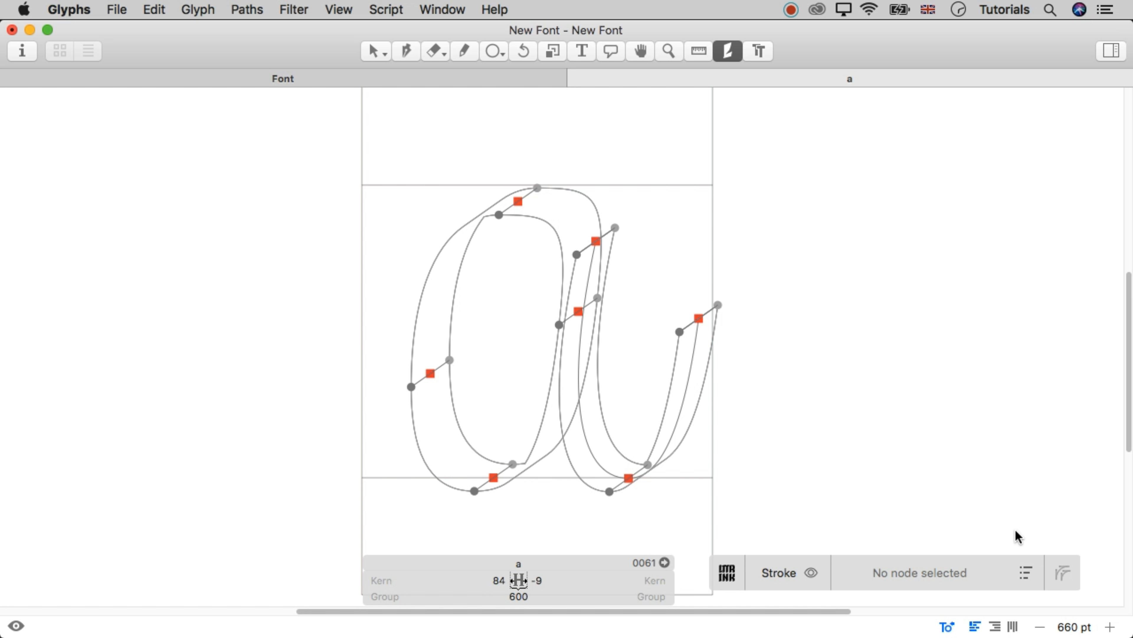
click(1025, 575)
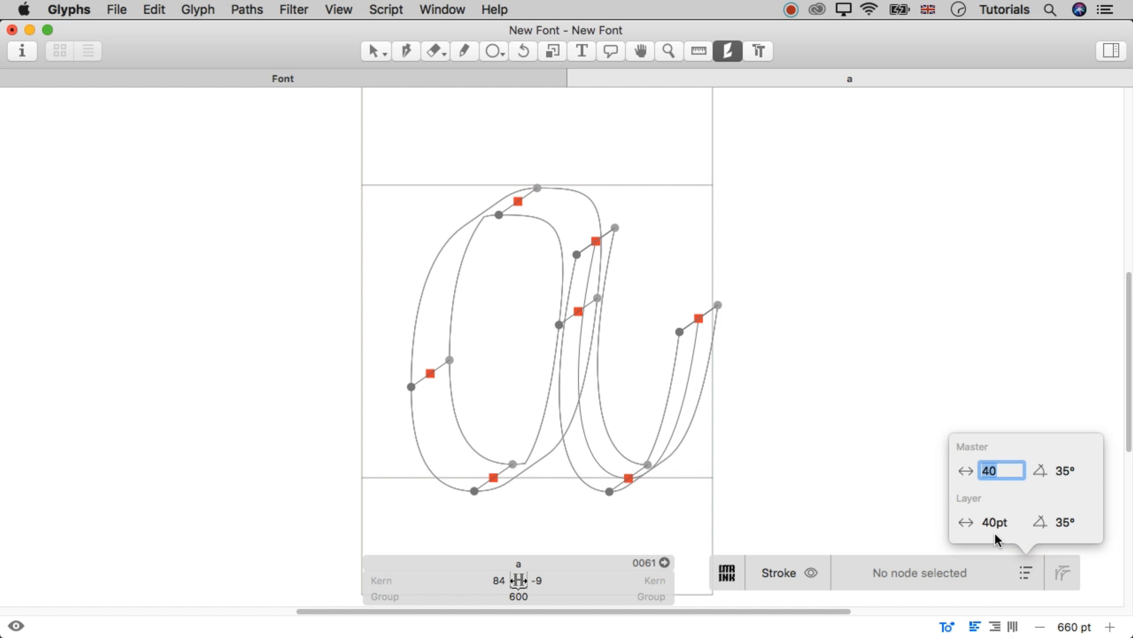
click(1061, 470)
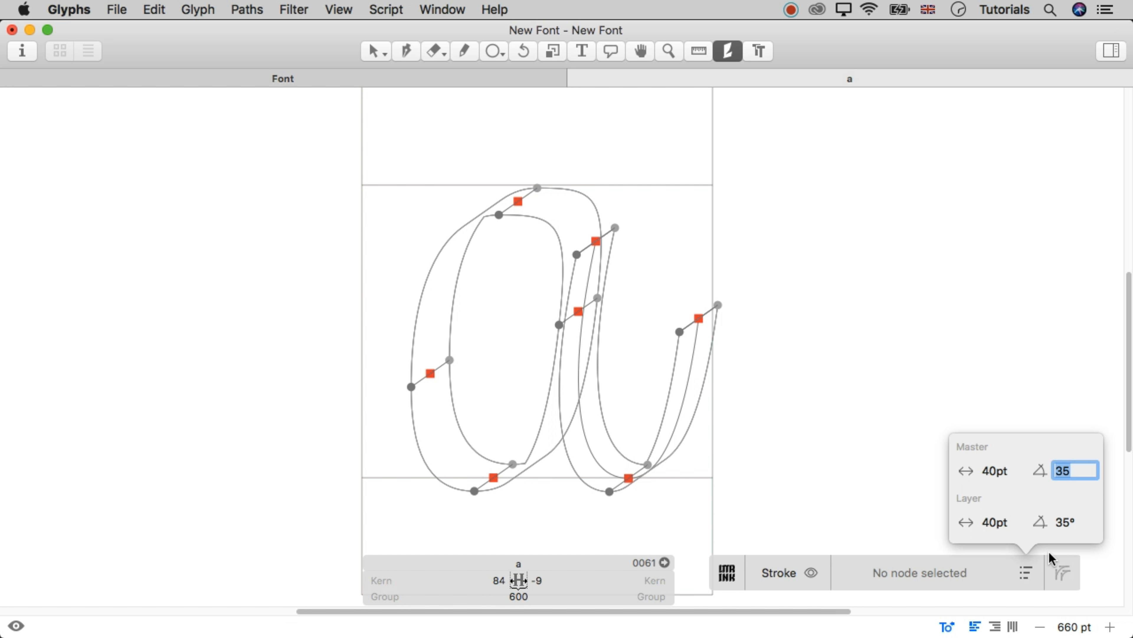
text(1)
key(Return)
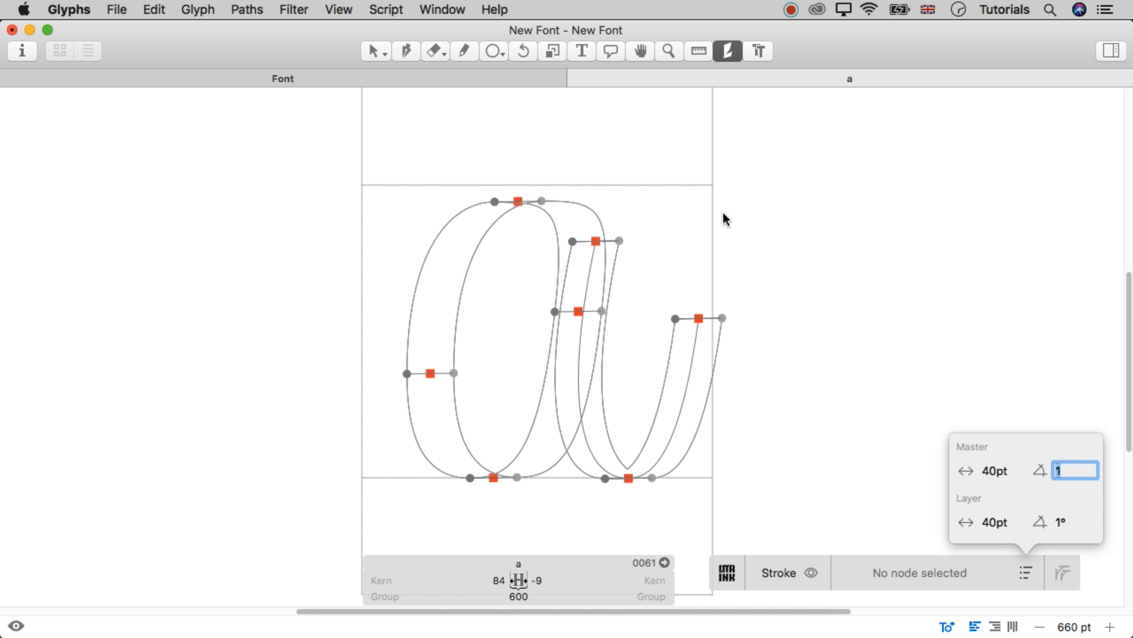
click(843, 249)
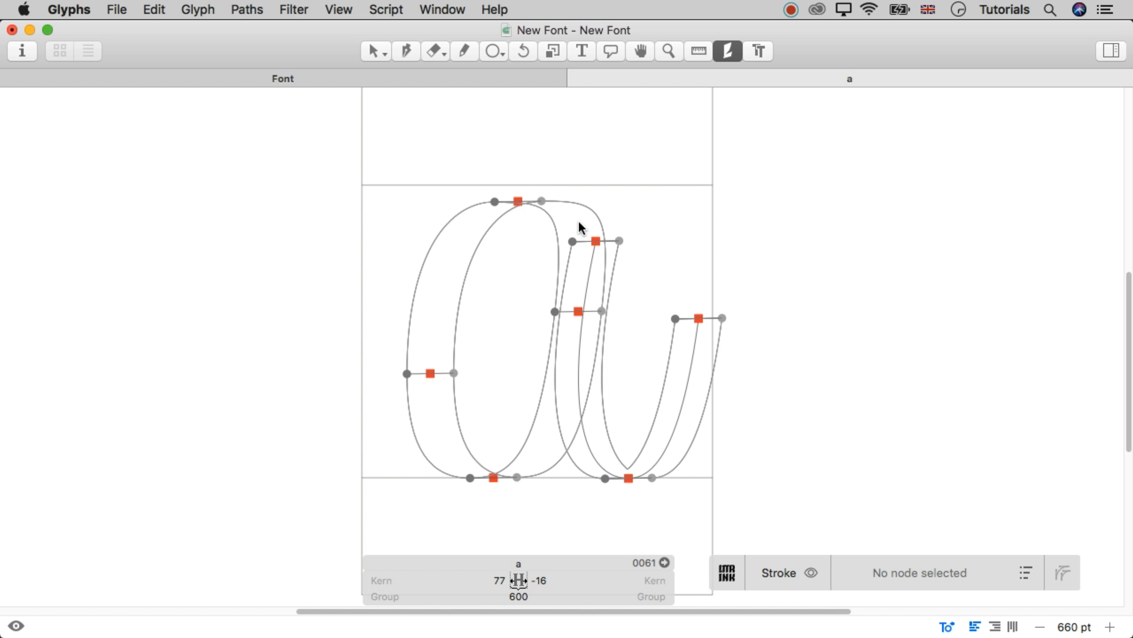
Step: Set the stroke angle of the node on the left side of the a's bowl to 0°
click(517, 477)
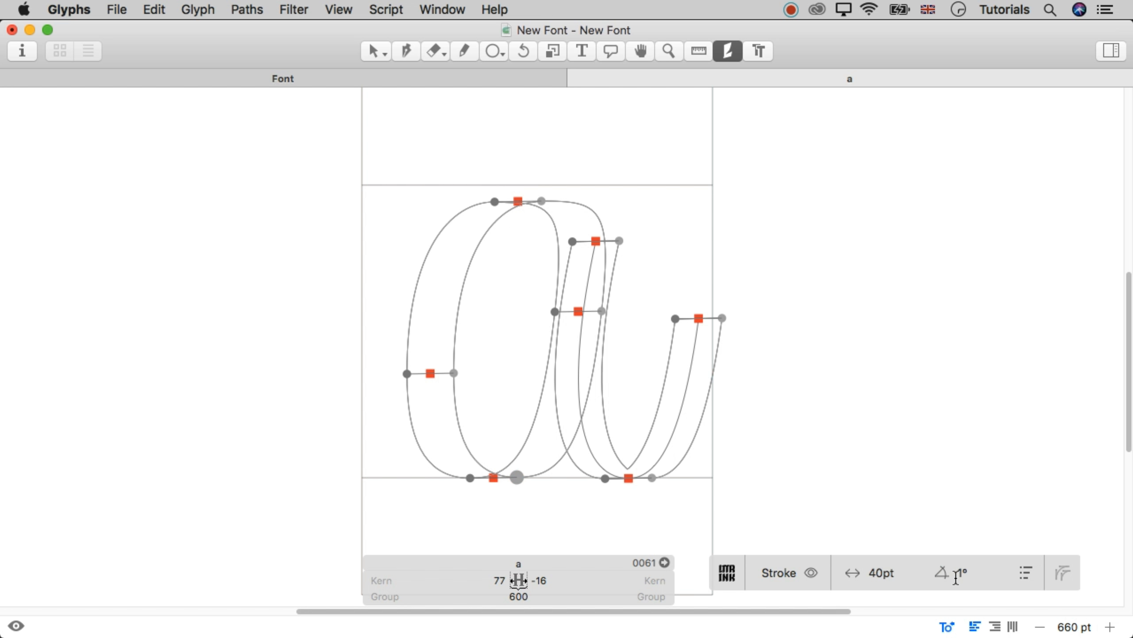
click(963, 573)
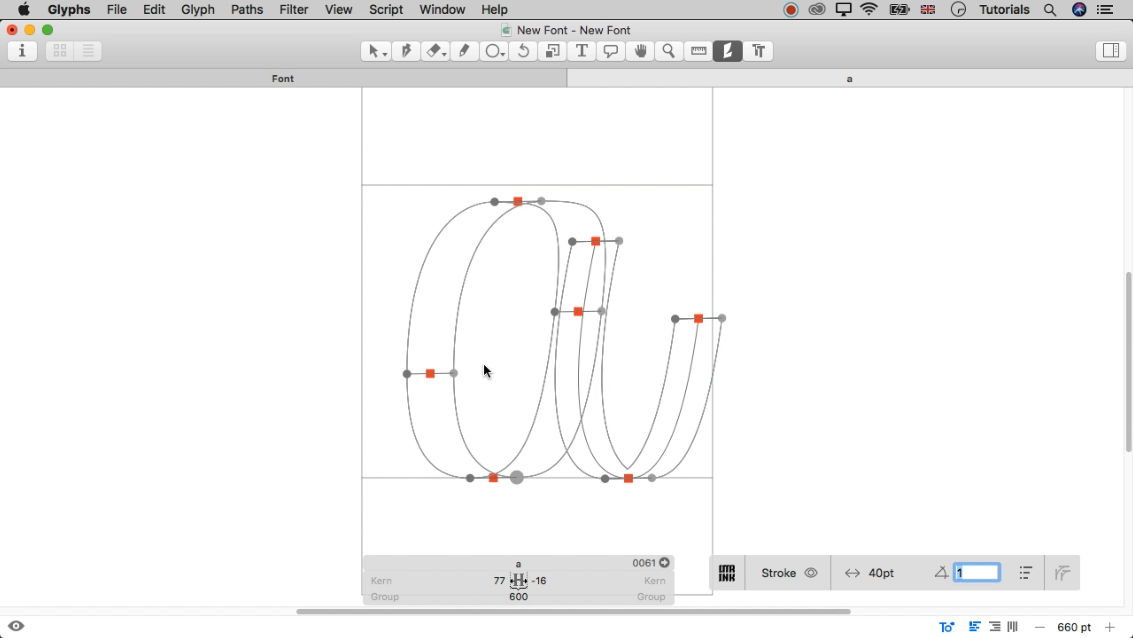
click(431, 376)
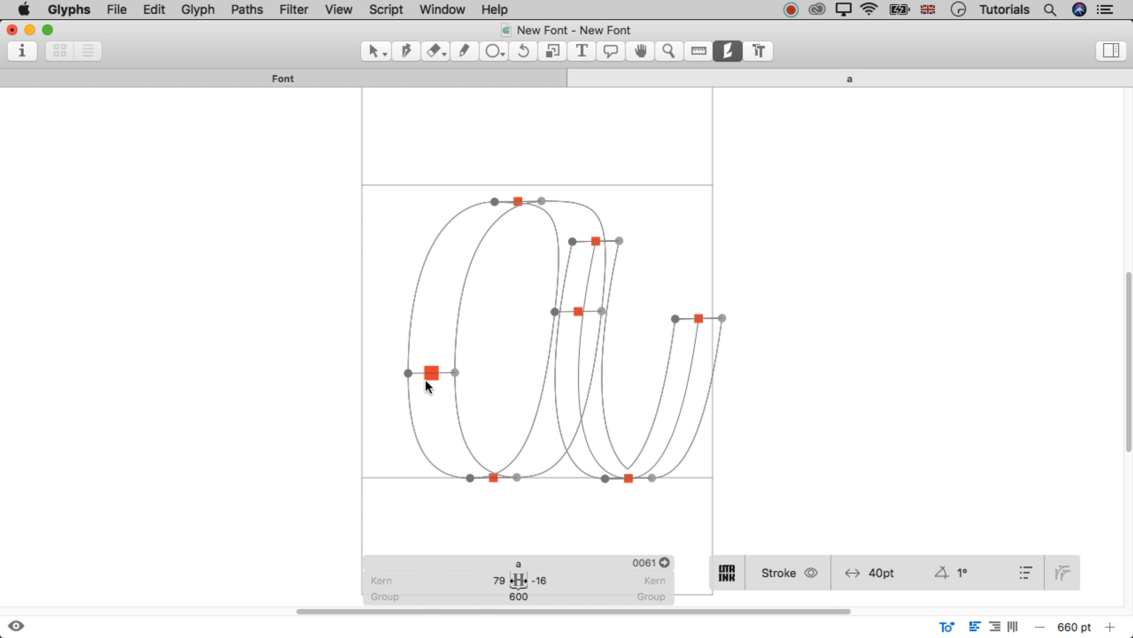
click(966, 574)
text(0)
key(Return)
Step: Set the stroke angle to 270° on the bowl's top node and to 180° on its right-side node
click(518, 202)
click(964, 573)
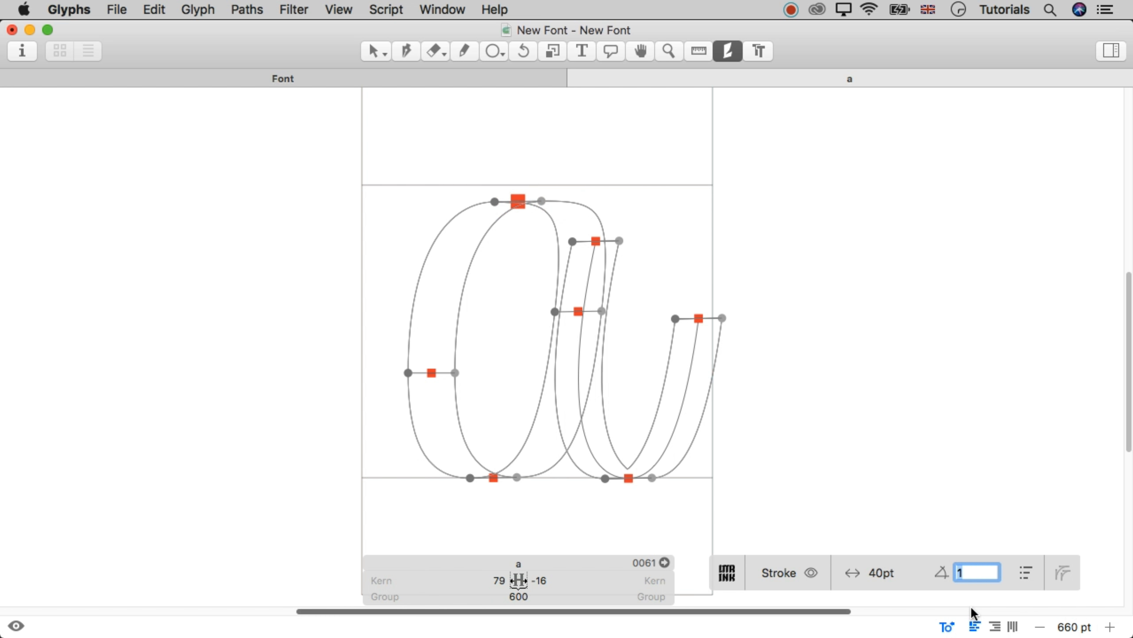
key(Return)
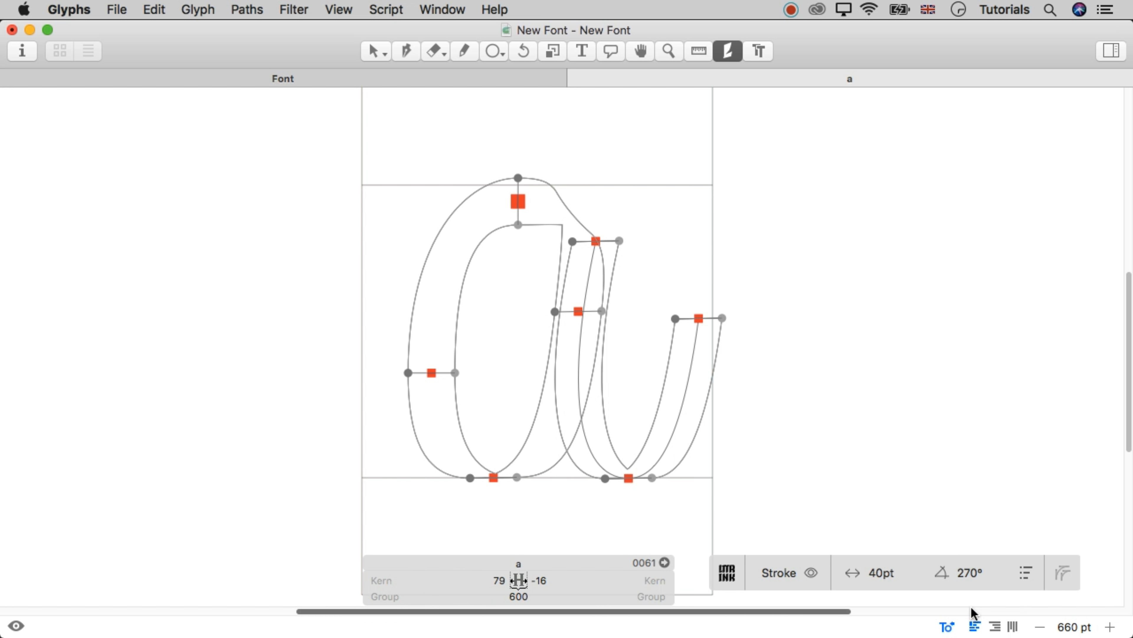
click(578, 314)
click(965, 572)
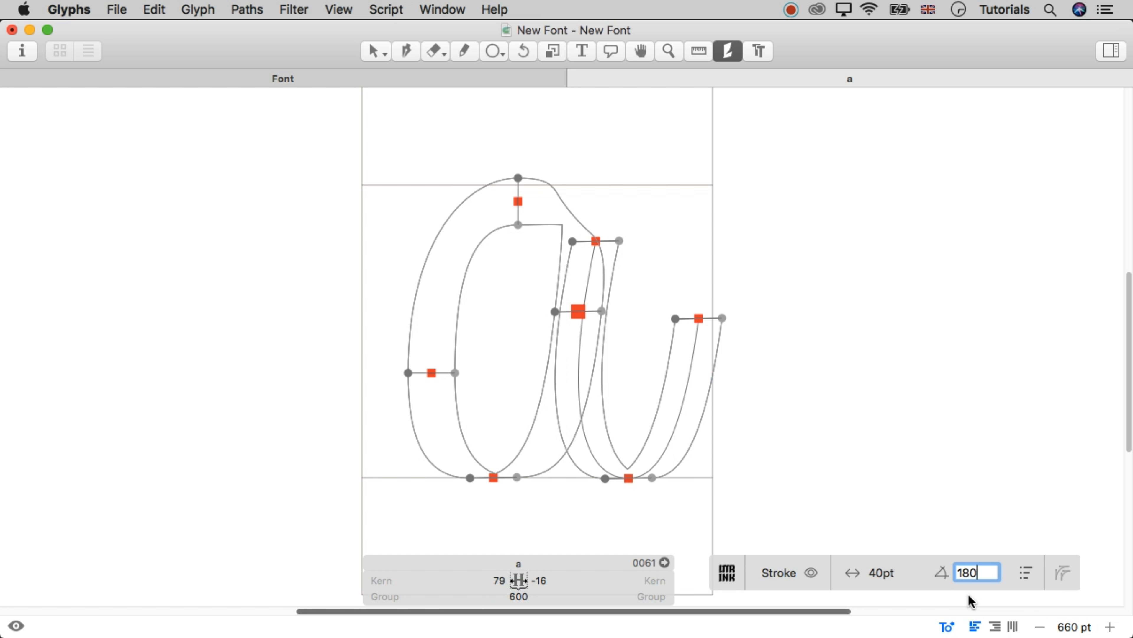
key(Return)
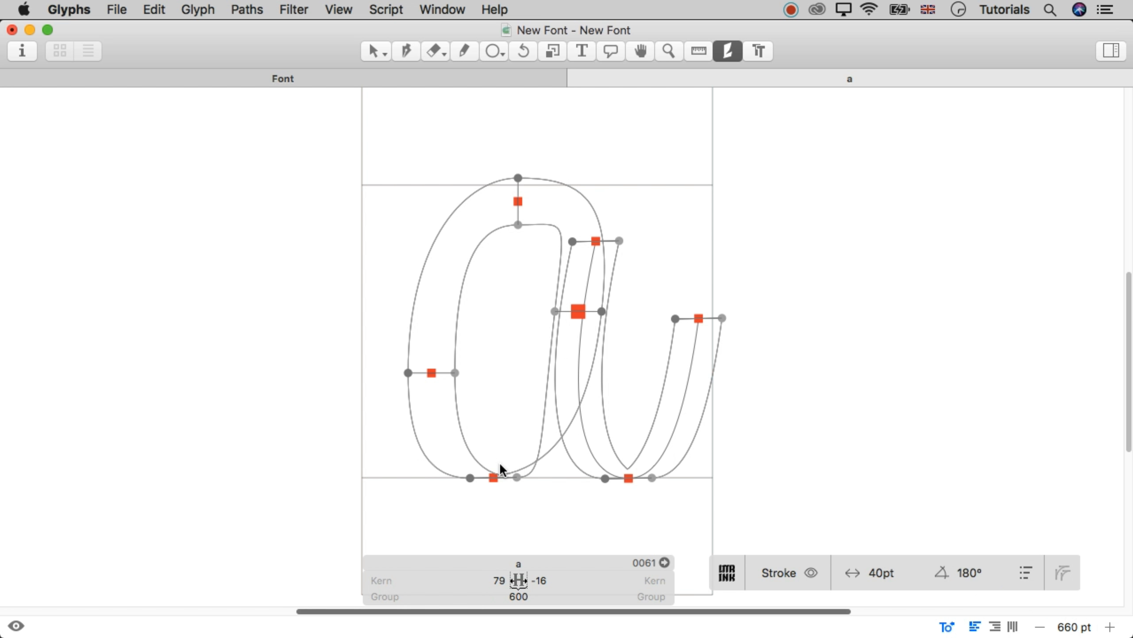
Step: Set the stroke angle of the bowl's bottom node to 90°
click(507, 444)
click(495, 482)
click(970, 576)
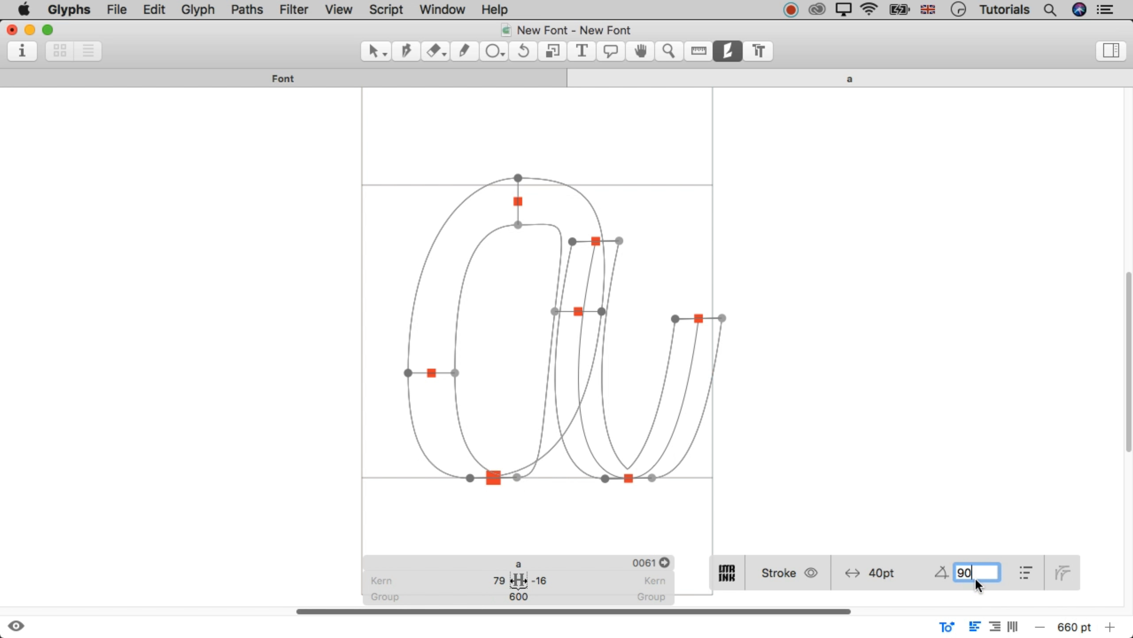
key(Return)
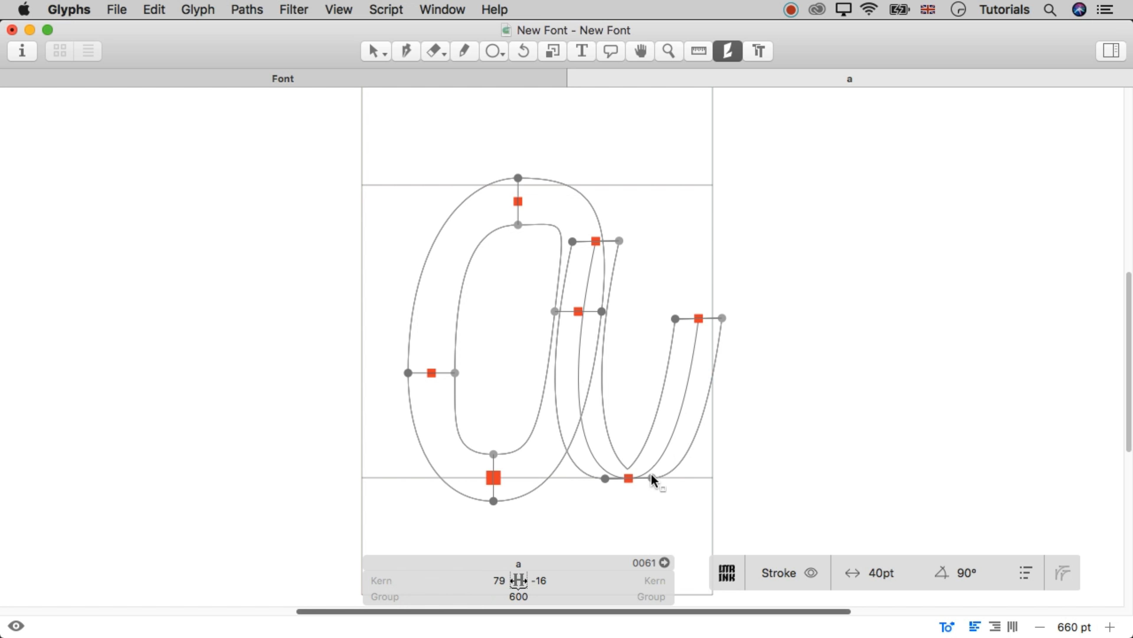
Step: Try to set the stroke angle of the tail's baseline node to 90°
click(630, 481)
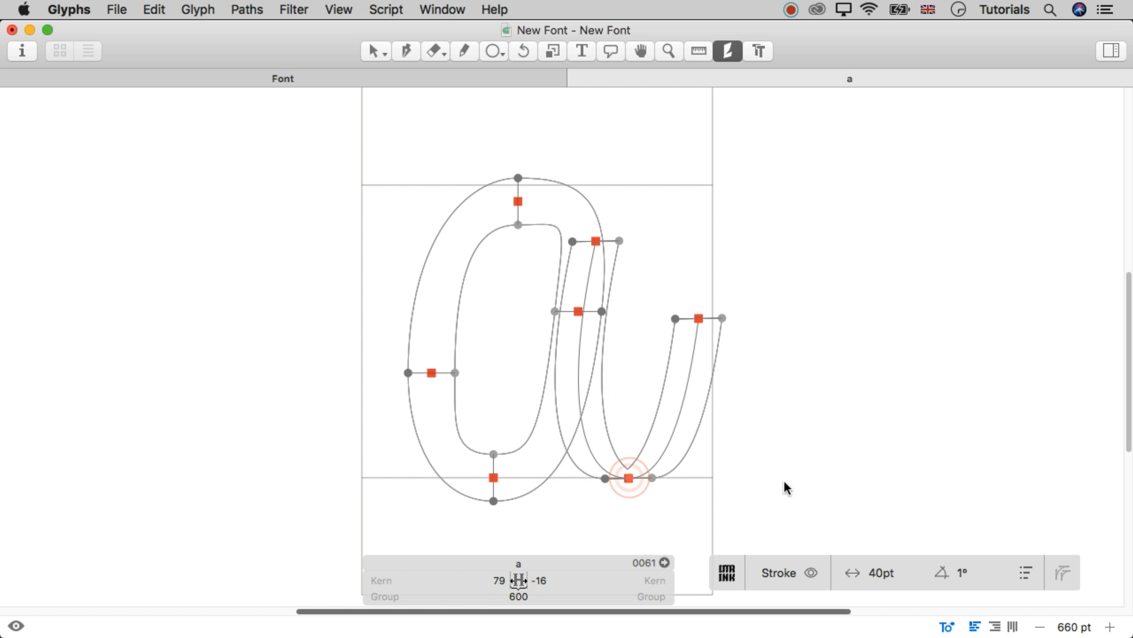
click(965, 572)
text(90)
key(Return)
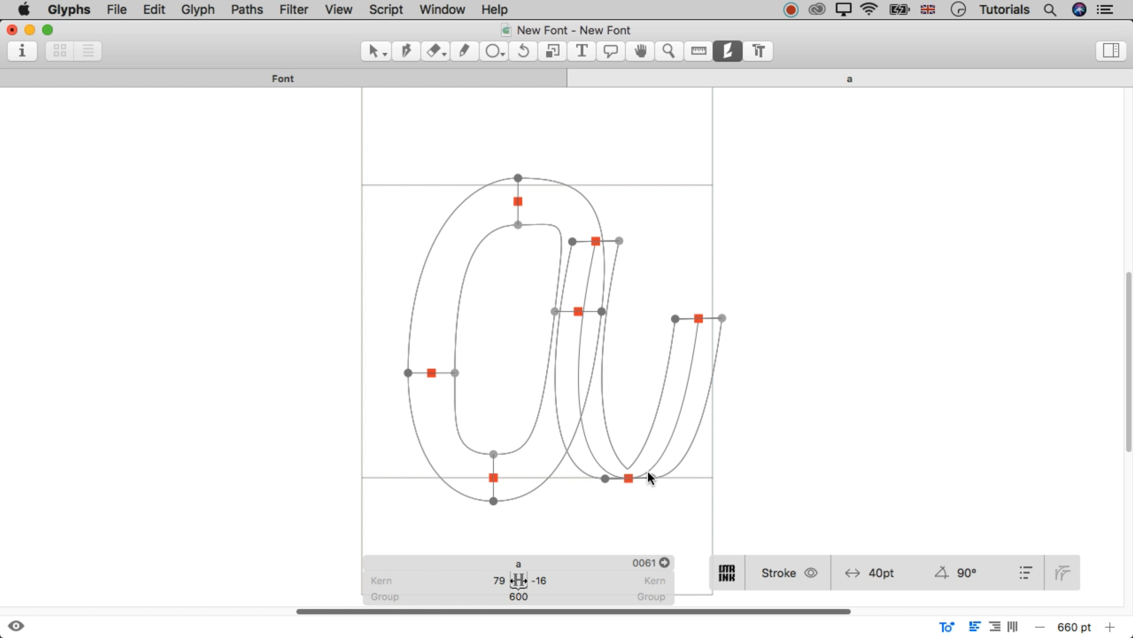
Step: Set the stroke angle to 90° on the tail's baseline node and to 180° on its upper end node
click(630, 481)
click(964, 573)
text(9)
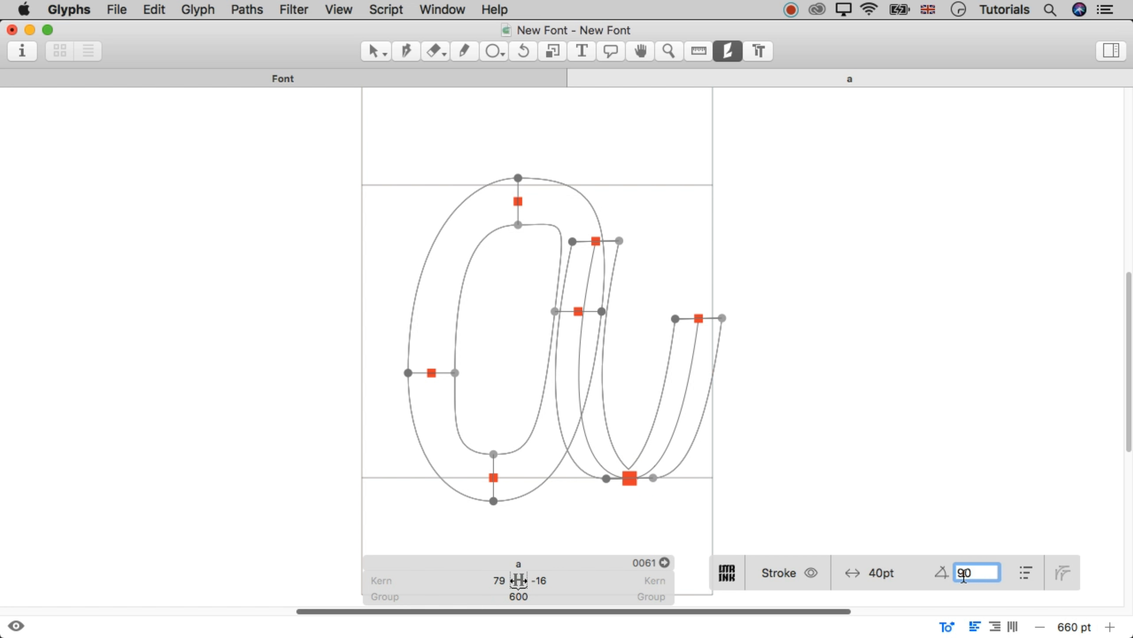
text(0)
key(Return)
click(699, 319)
click(971, 573)
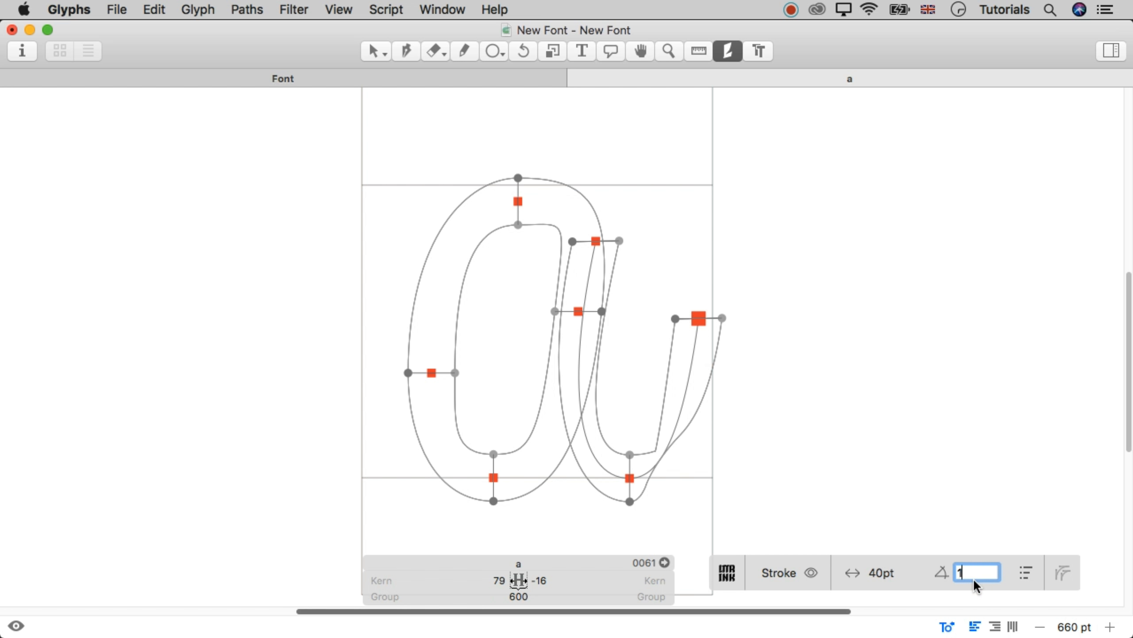
key(Return)
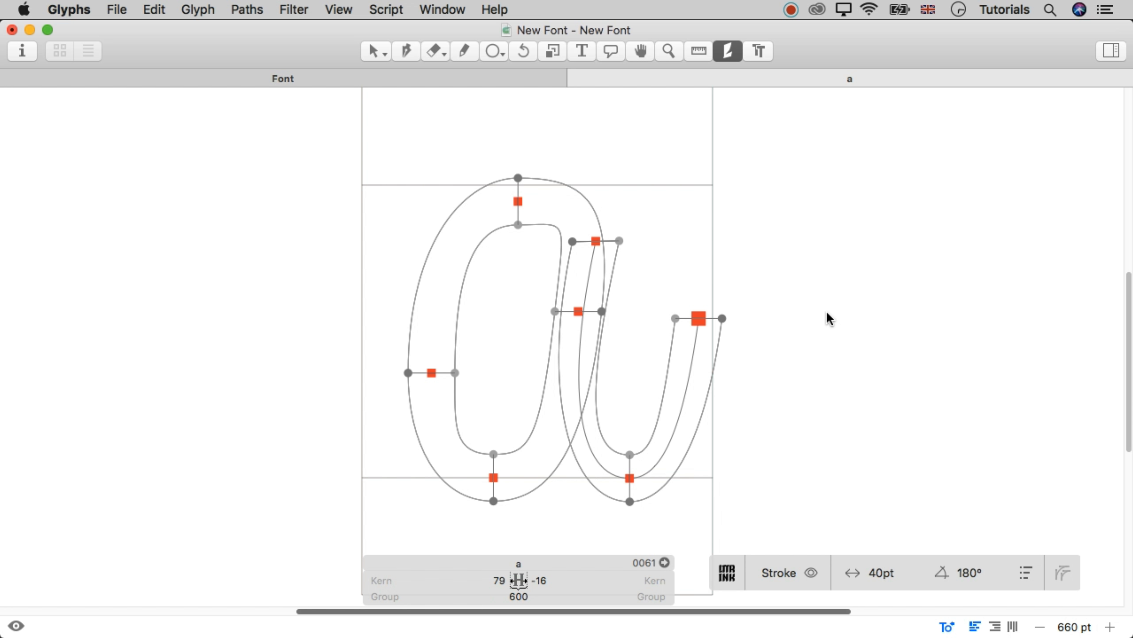
Step: Correct the path direction with the Select tool active and preview the filled glyph before and after
key(space)
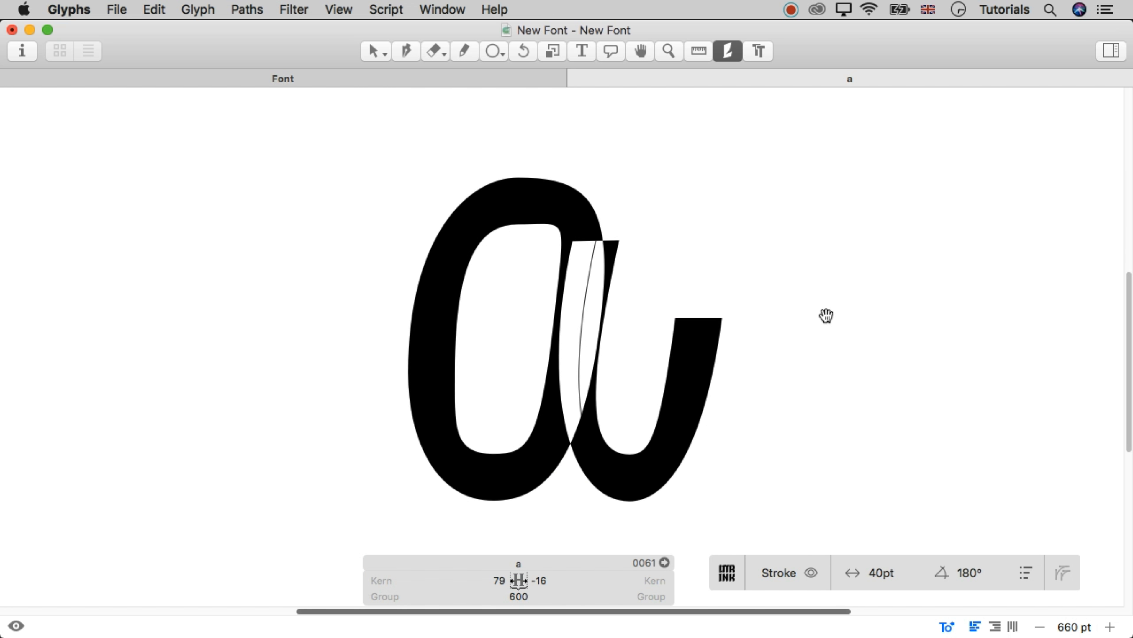
key(v)
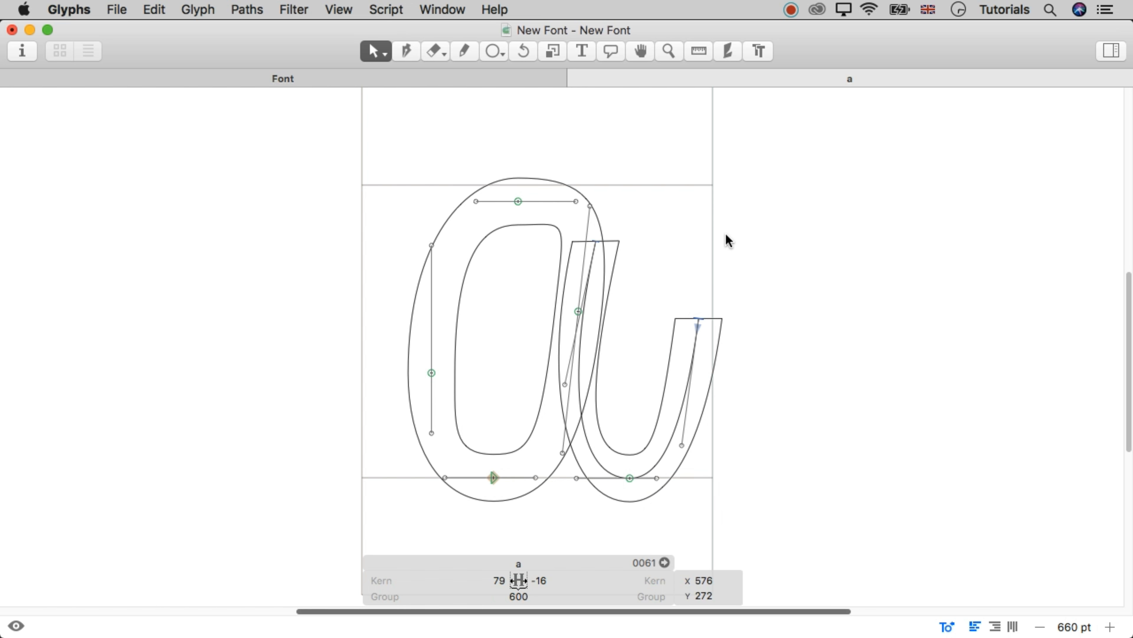
key(shift+super+r)
key(space)
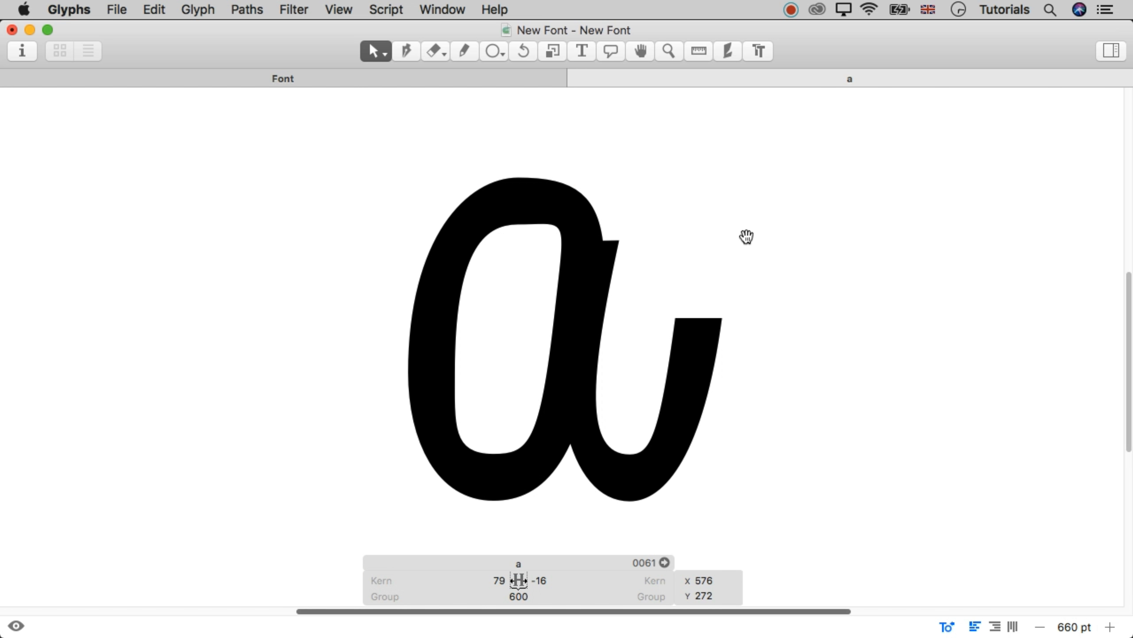
key(space)
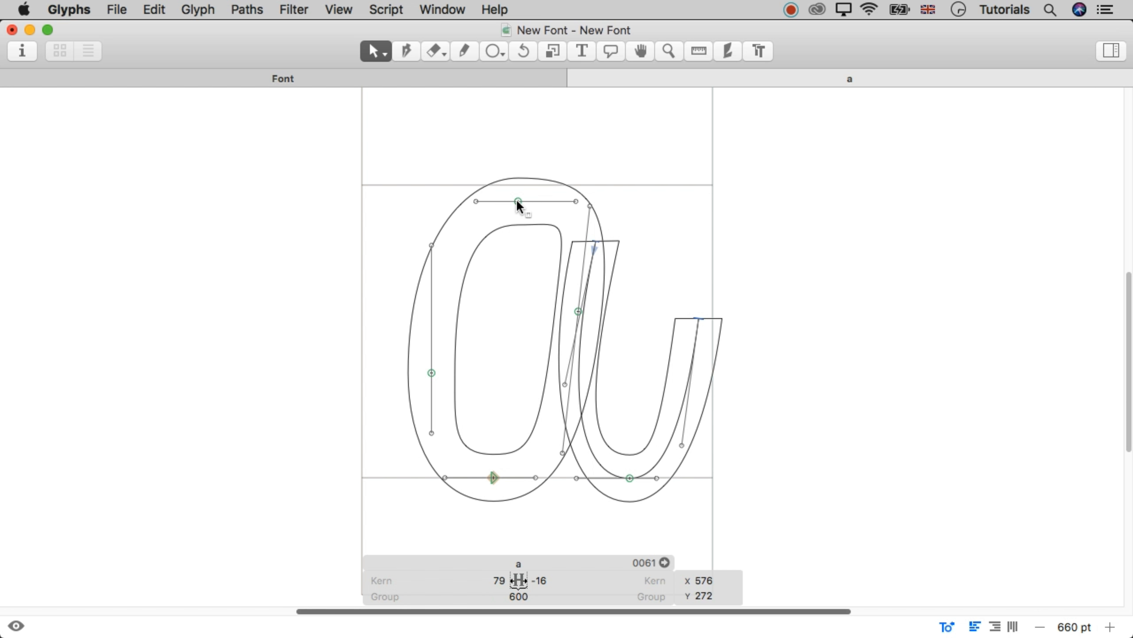
Step: Return to the LTR INK tool and set the stroke width of the bowl's bottom and top nodes to 10 pt
key(super+shift+i)
key(i)
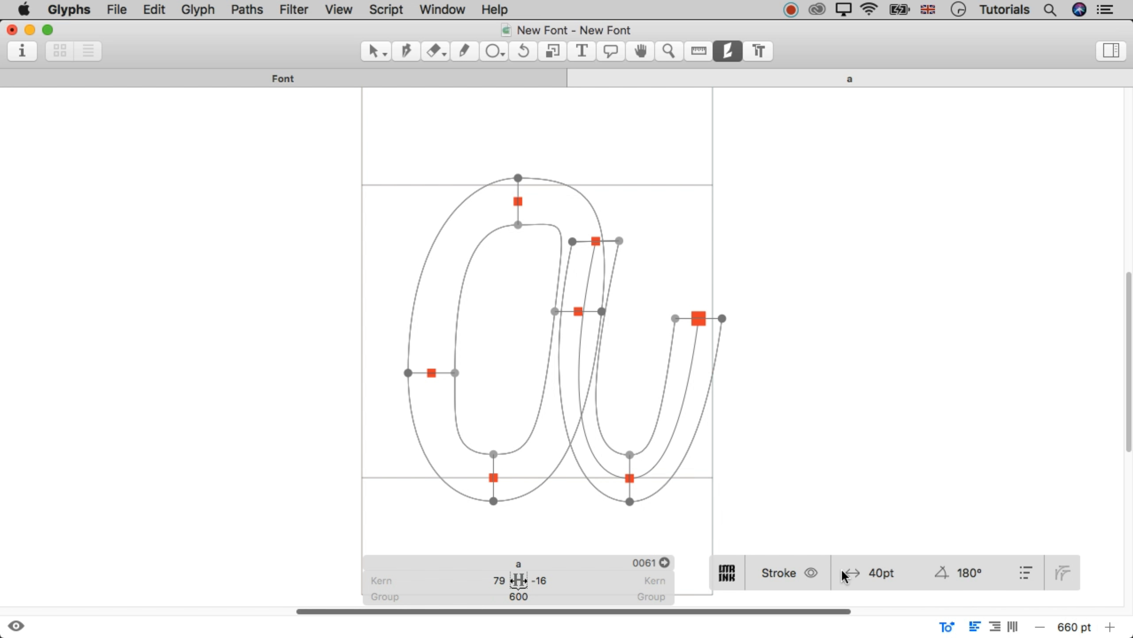
click(497, 480)
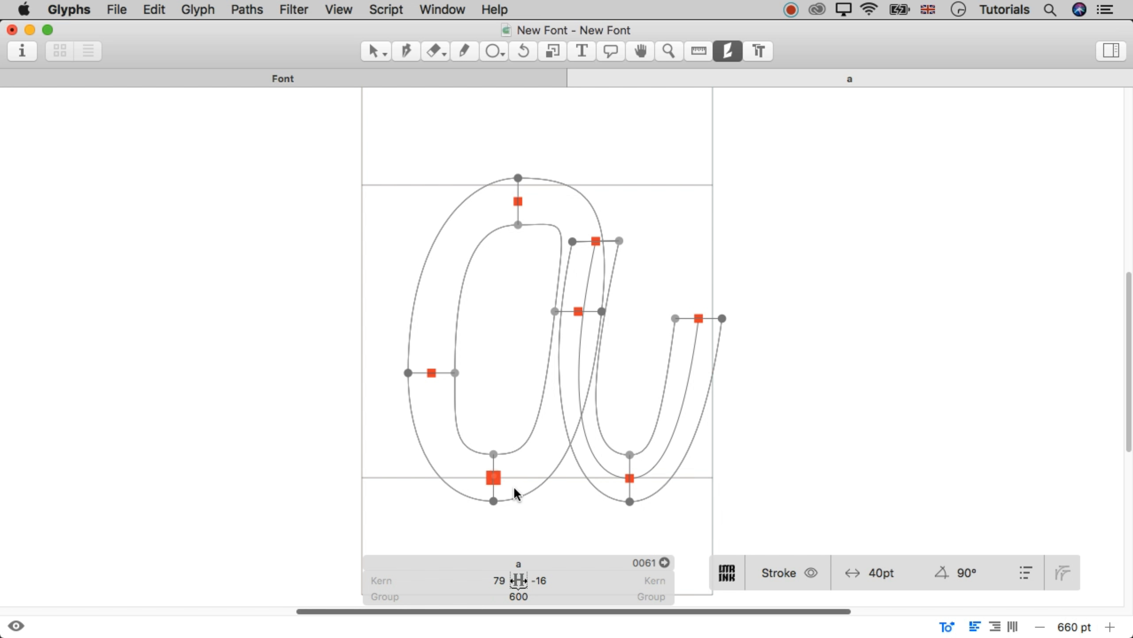
click(877, 571)
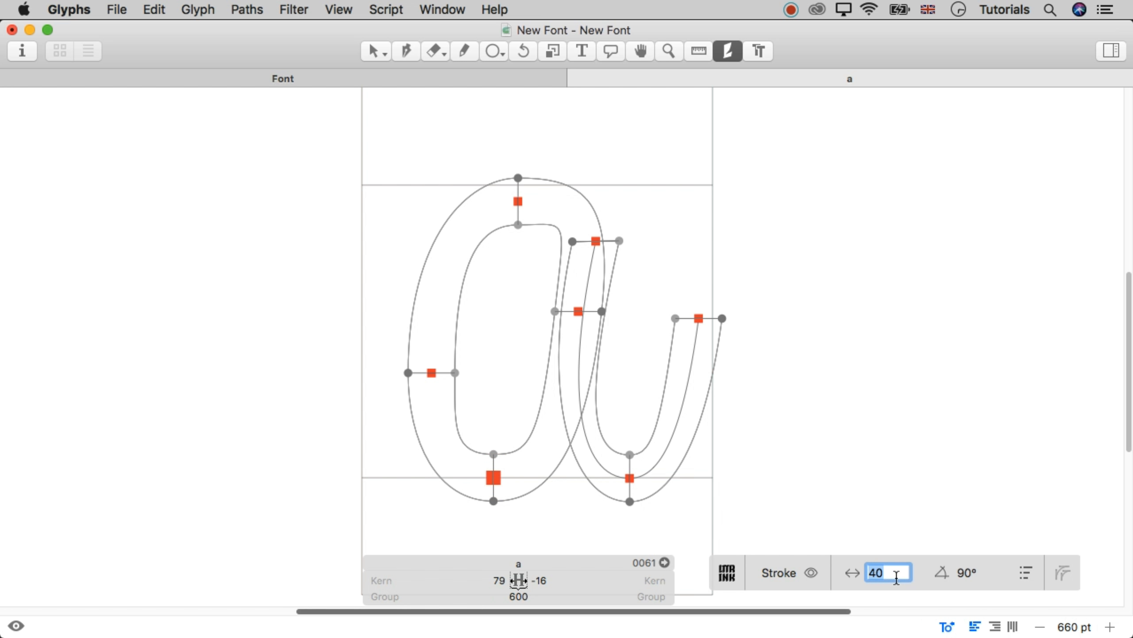
text(10)
key(Return)
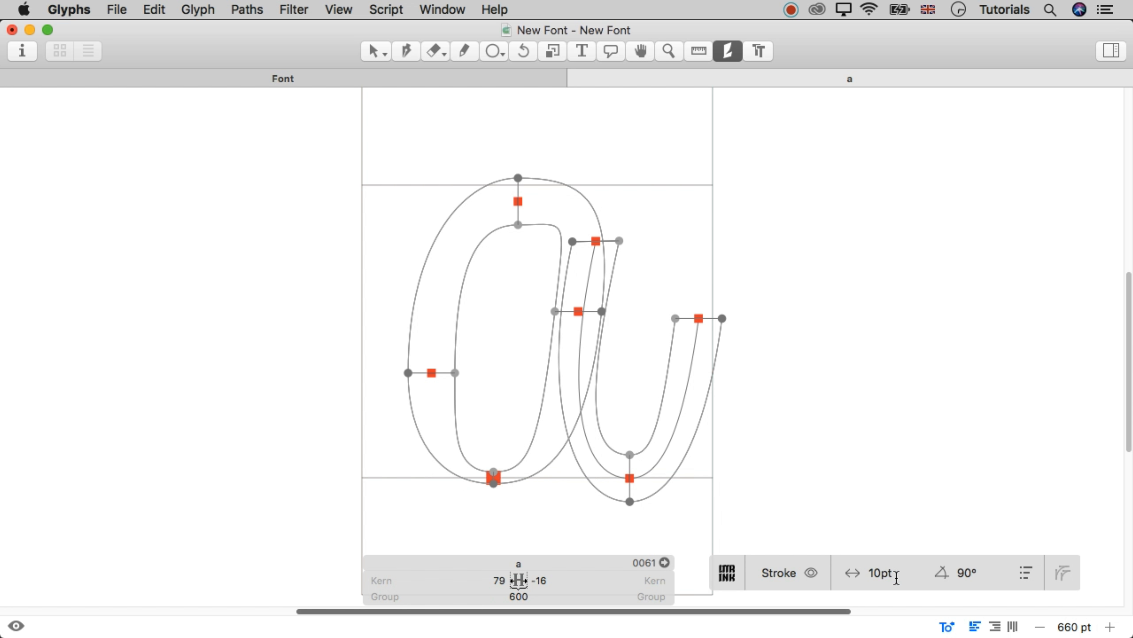
click(519, 202)
click(886, 572)
text(10)
key(Return)
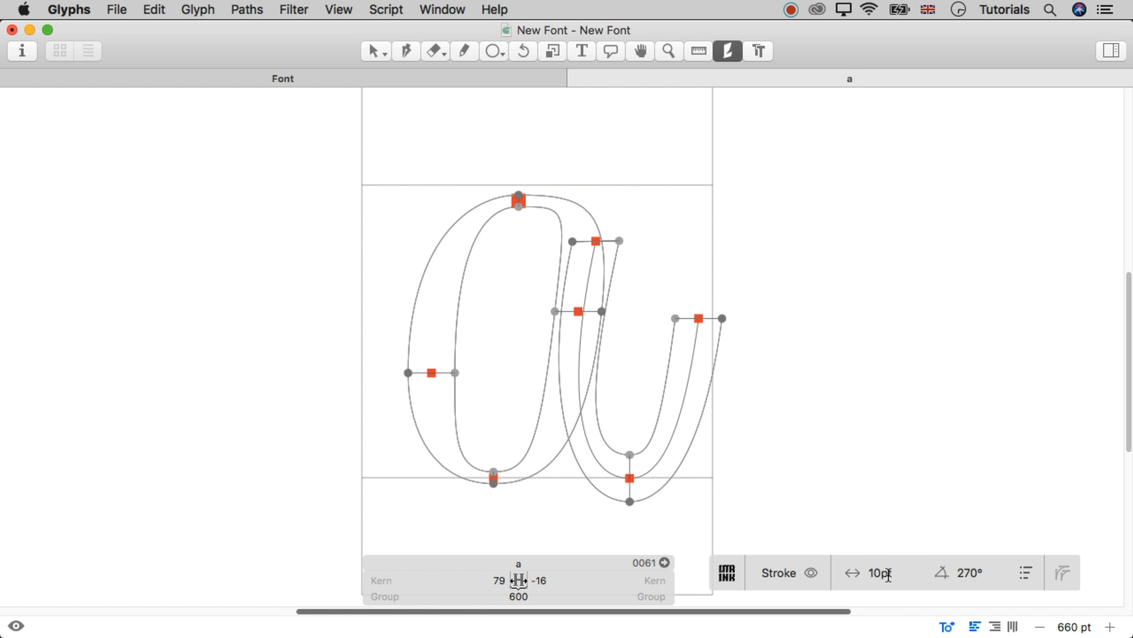
Step: Set the stroke width of the tail's baseline node and upper end node to 10 pt and preview the glyph
click(629, 477)
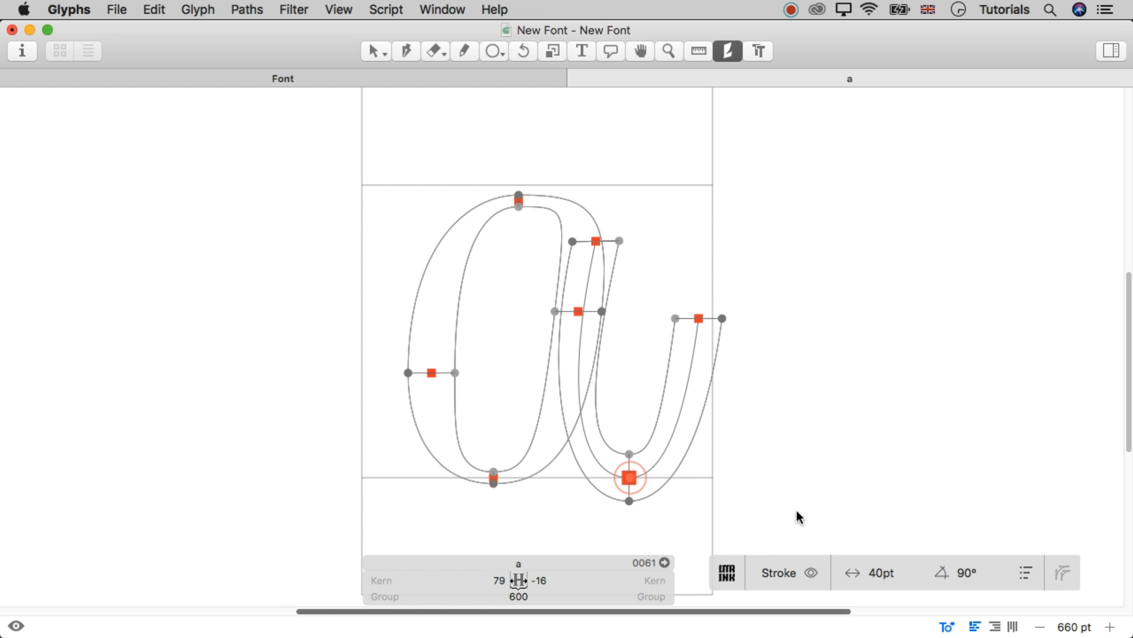
click(889, 572)
text(10)
key(Return)
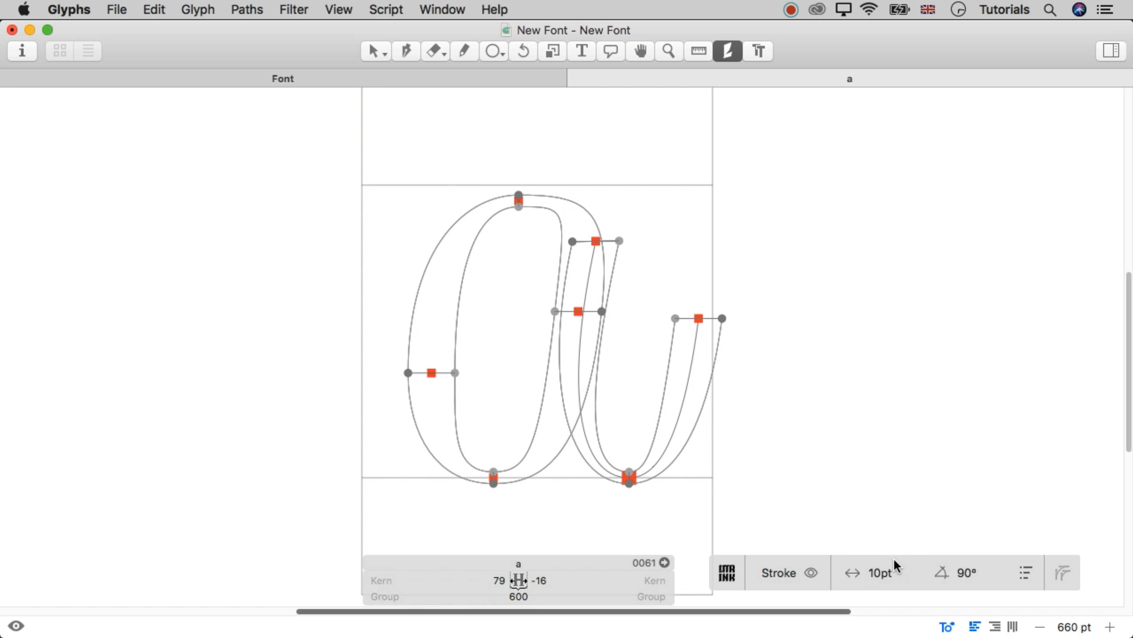
click(699, 319)
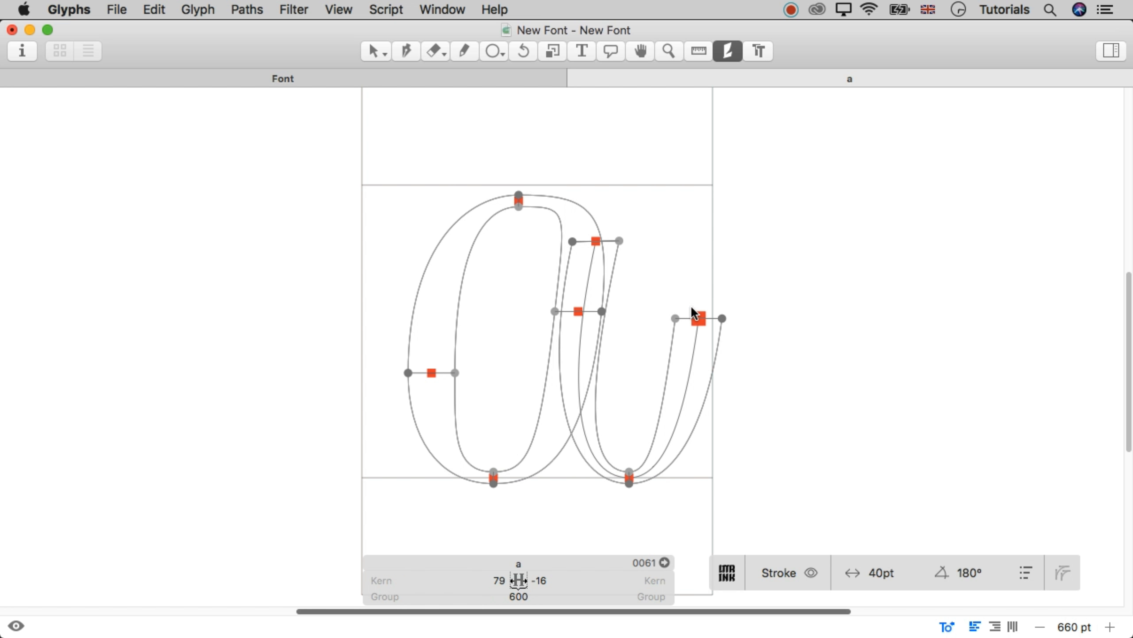
click(883, 569)
text(10)
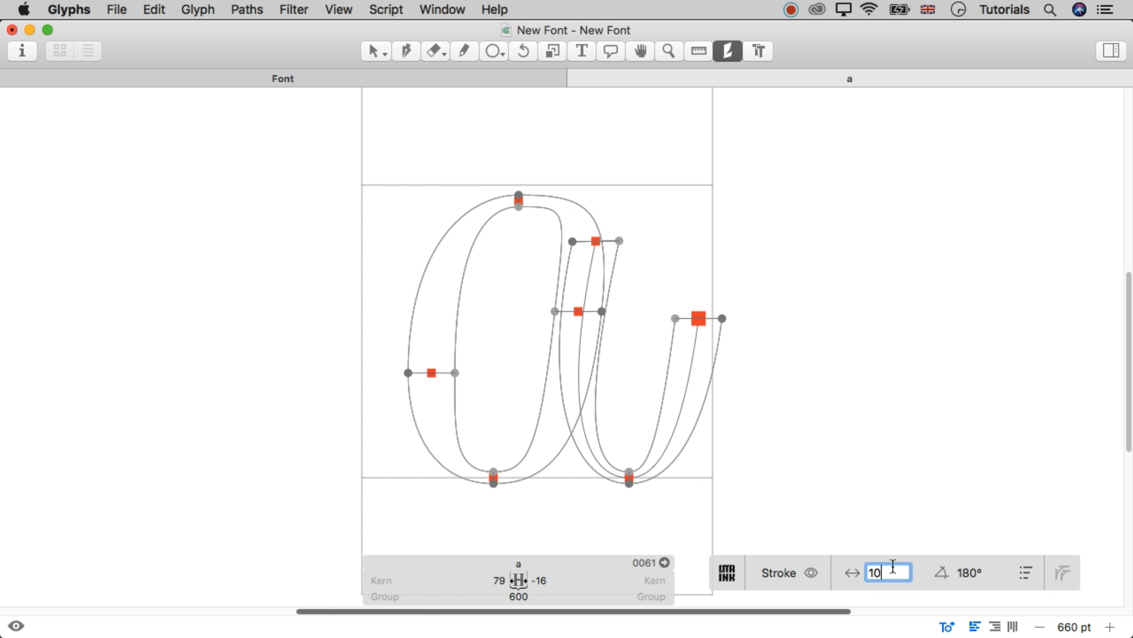
key(Return)
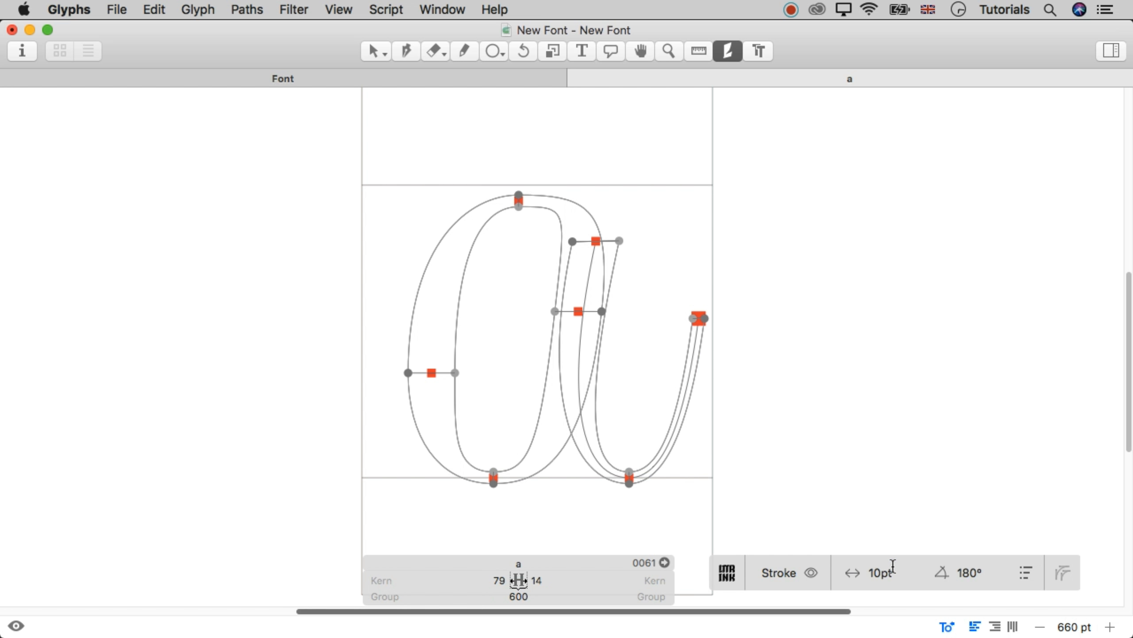
click(674, 254)
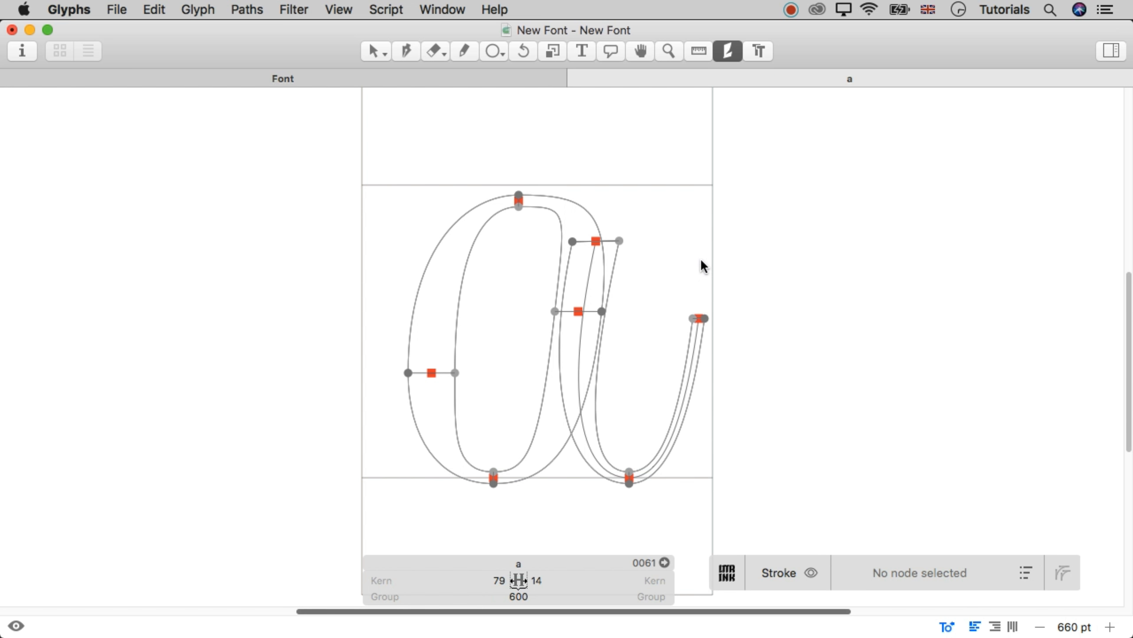
key(space)
Step: Set the layer's stroke width to 60 pt in the LTR INK master and layer settings
click(1026, 572)
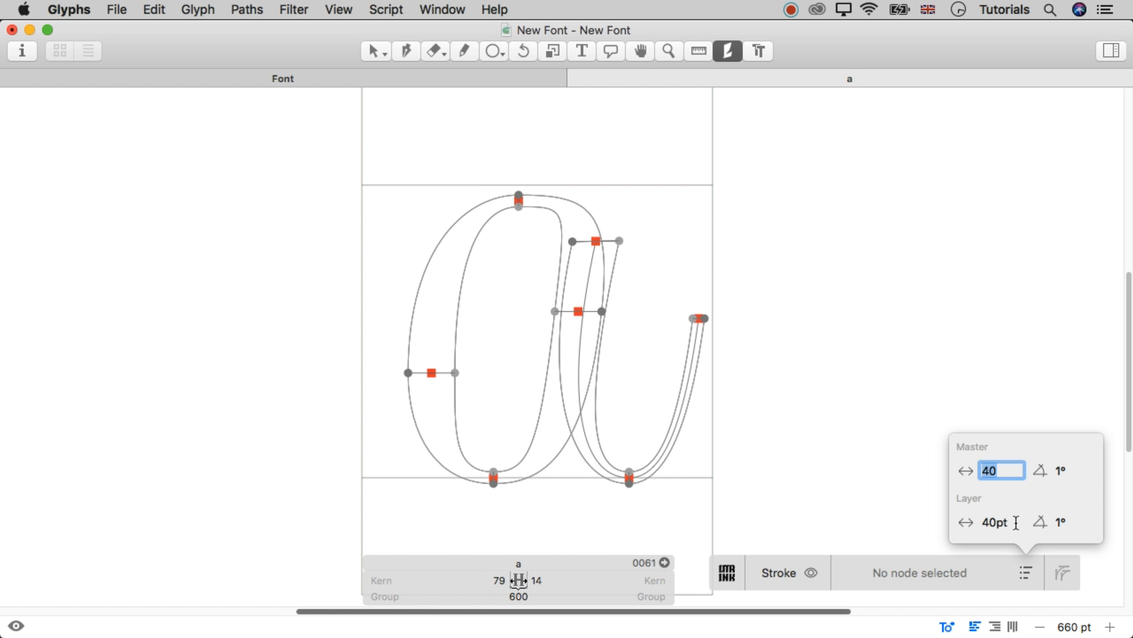
click(996, 523)
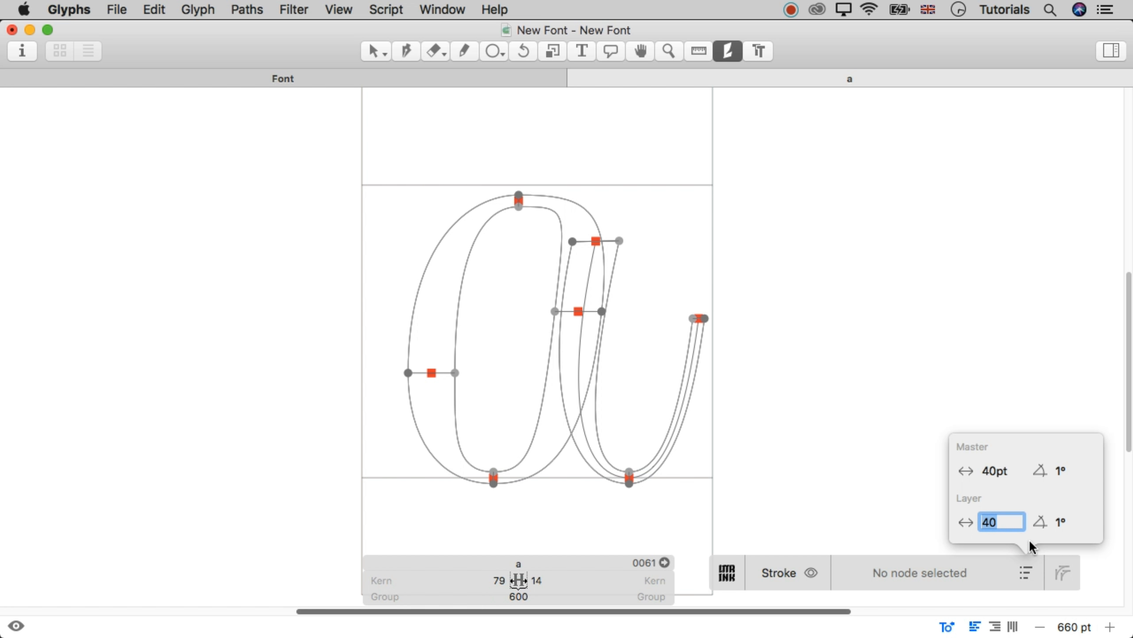
text(60)
key(Return)
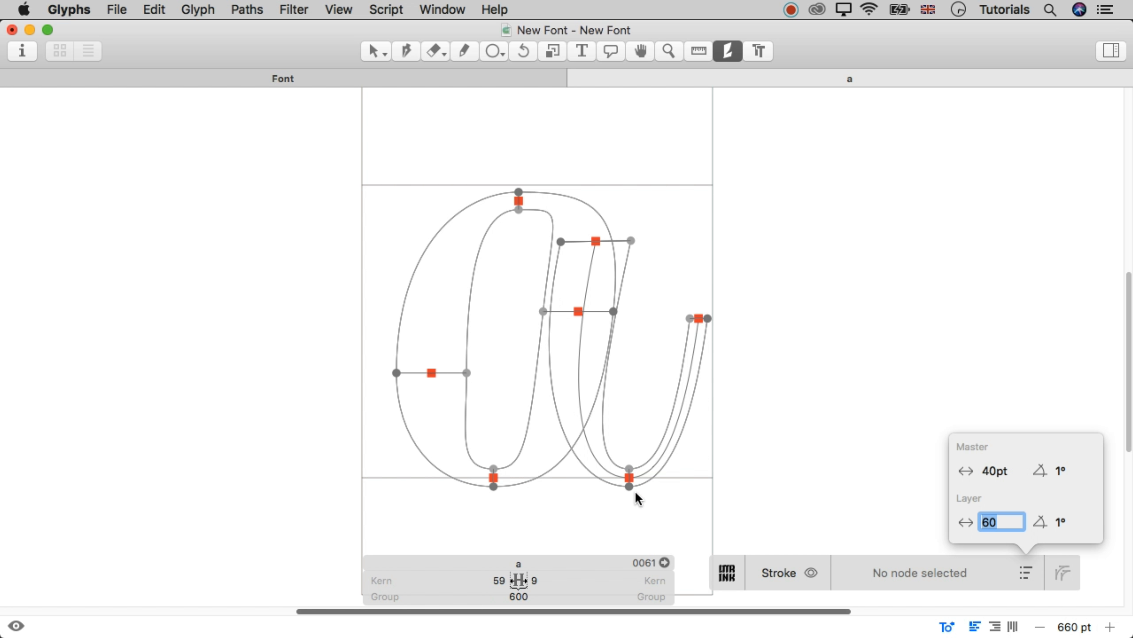
Step: Set the layer's stroke width to 30 pt and preview the filled glyph
text(30)
key(Return)
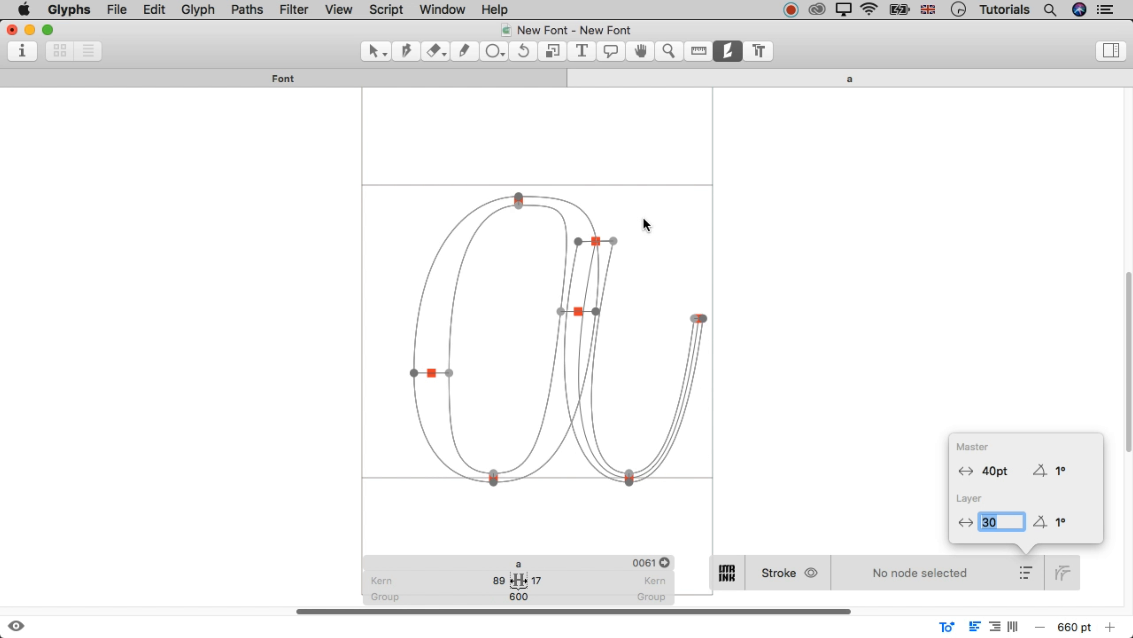
key(space)
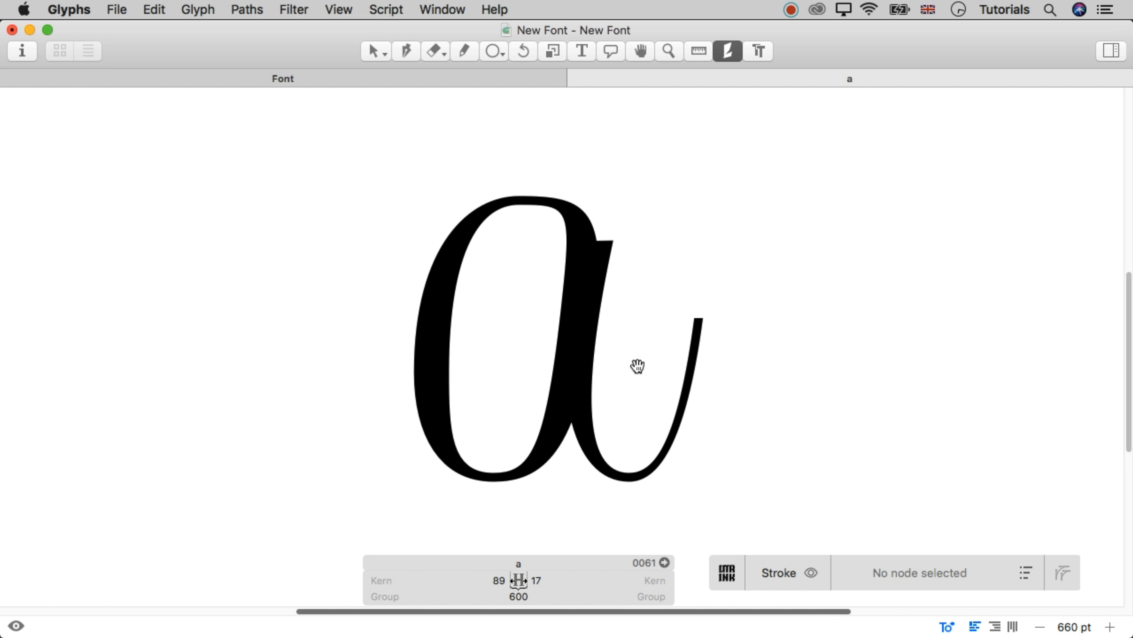
Step: Set the layer's stroke angle to 20°, leaving the master's angle alone
click(1019, 571)
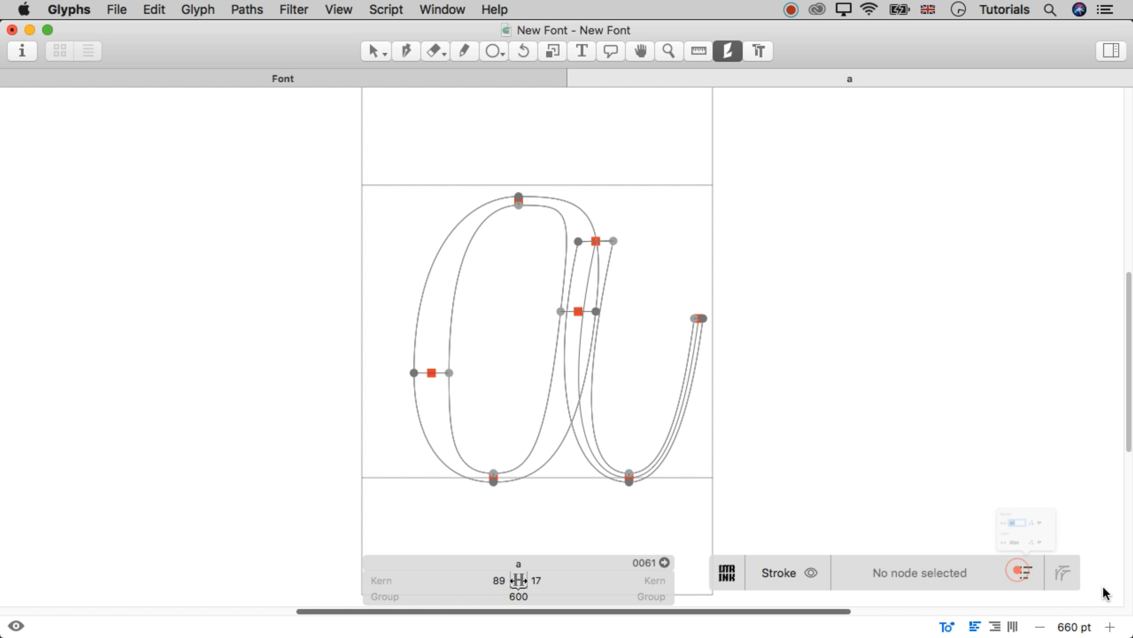
double_click(1065, 522)
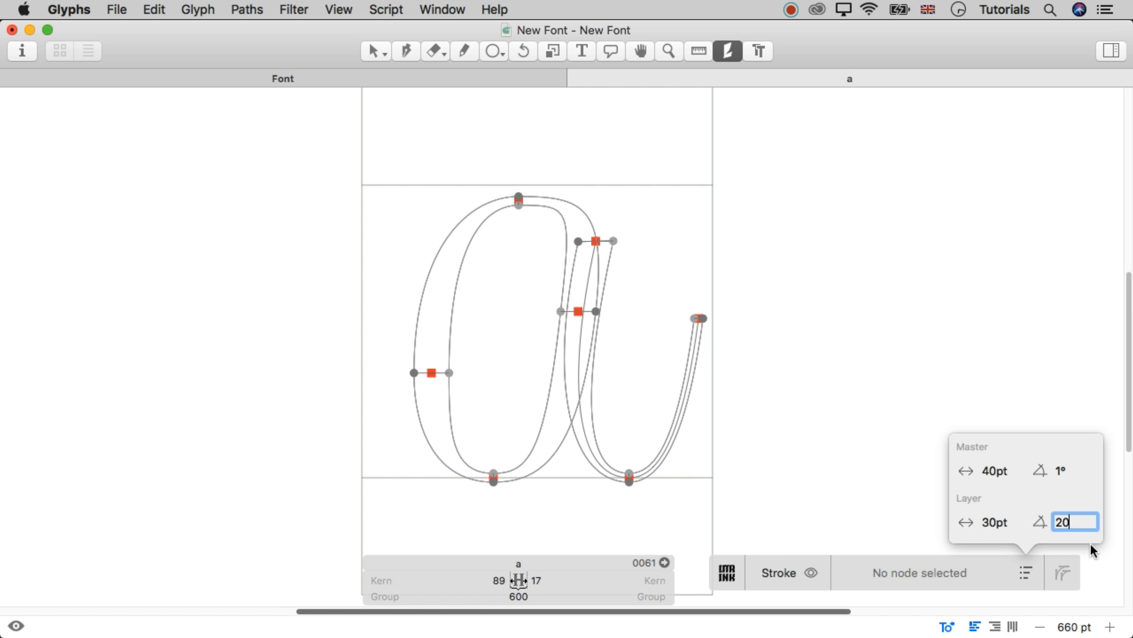
key(Return)
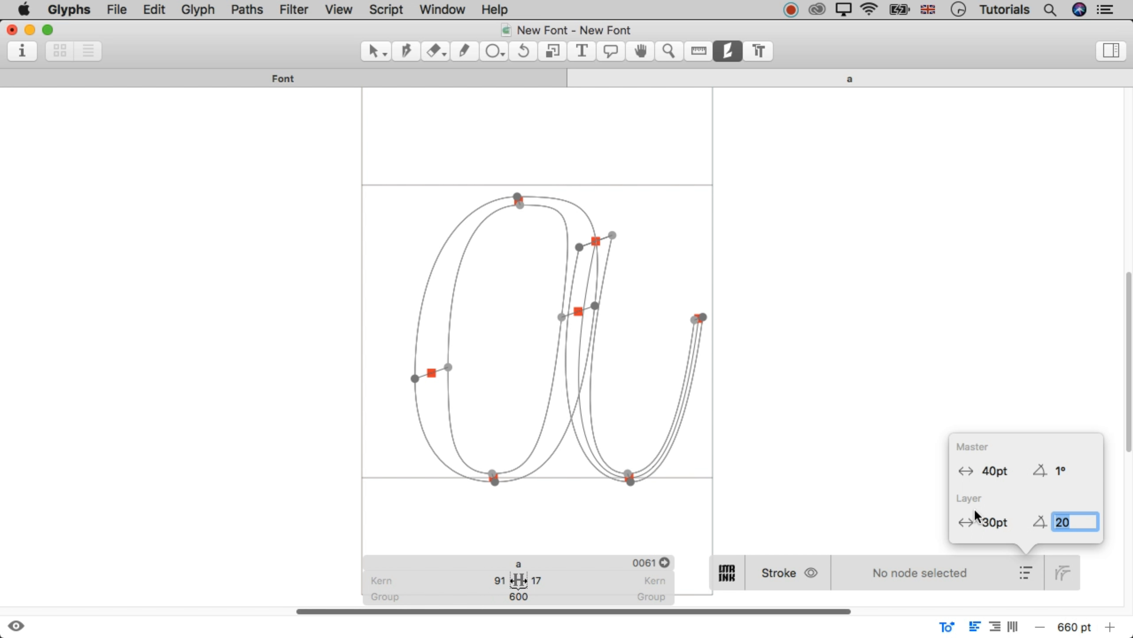
Step: Try layer stroke widths of 40 pt and 50 pt, and preview the filled glyph
click(994, 521)
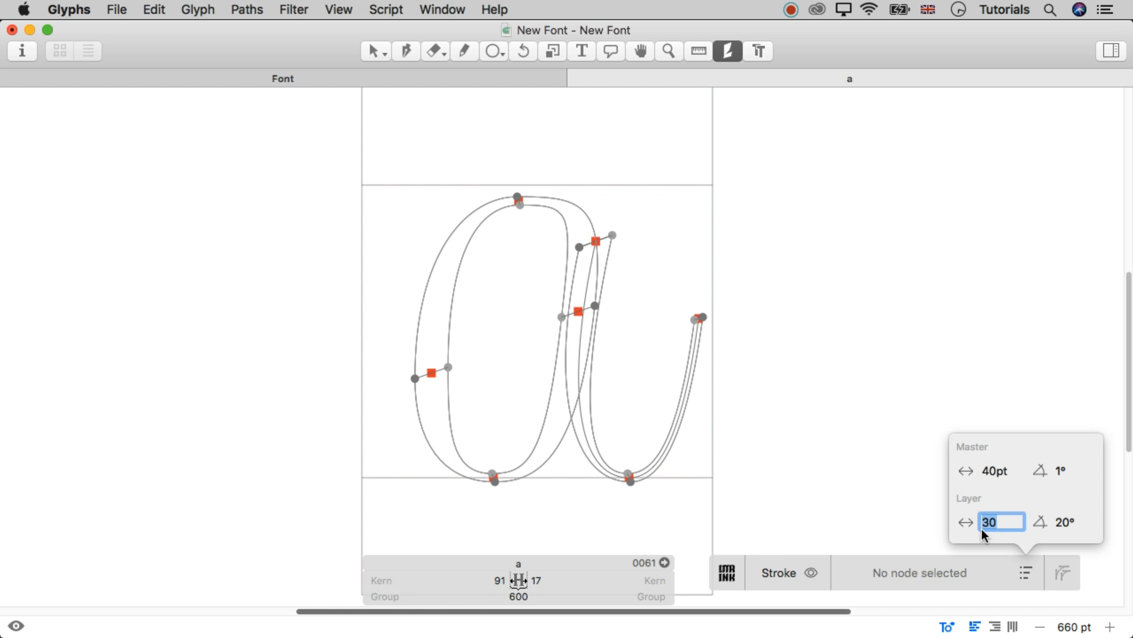
text(40)
key(Return)
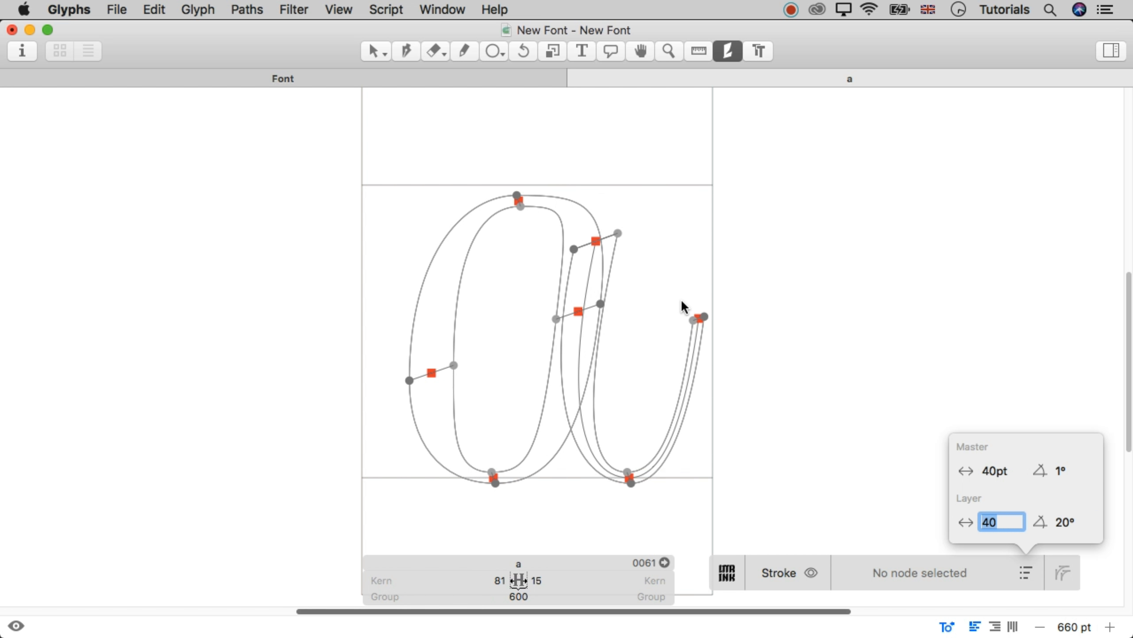
text(50)
key(Return)
click(730, 271)
key(space)
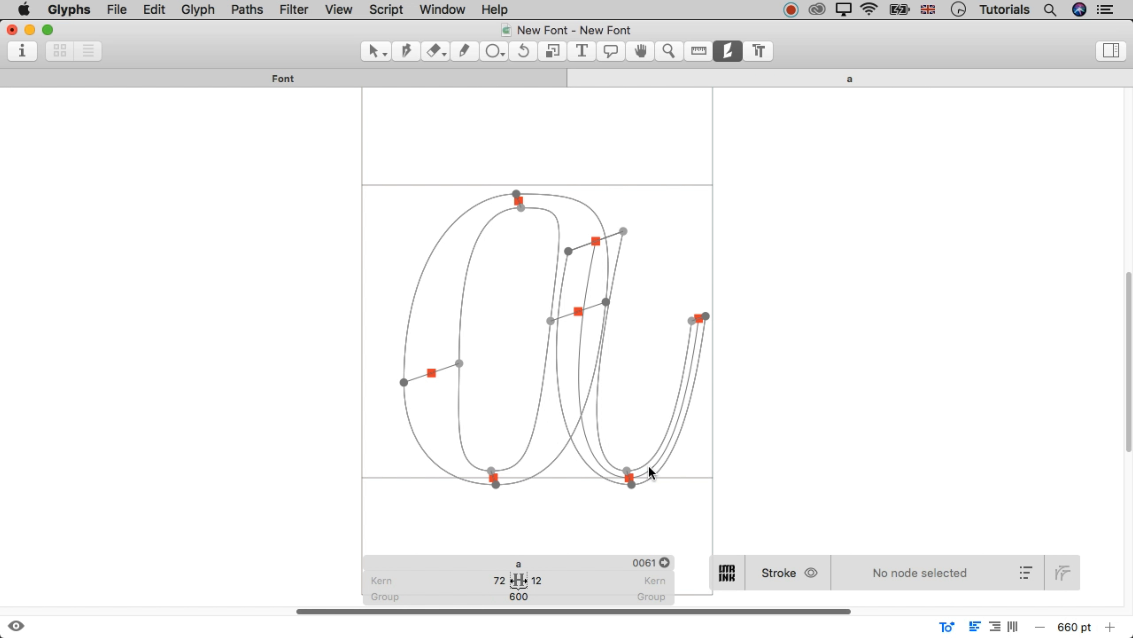
Step: Set the layer's stroke angle to 40° in the LTR INK layer settings
click(1027, 573)
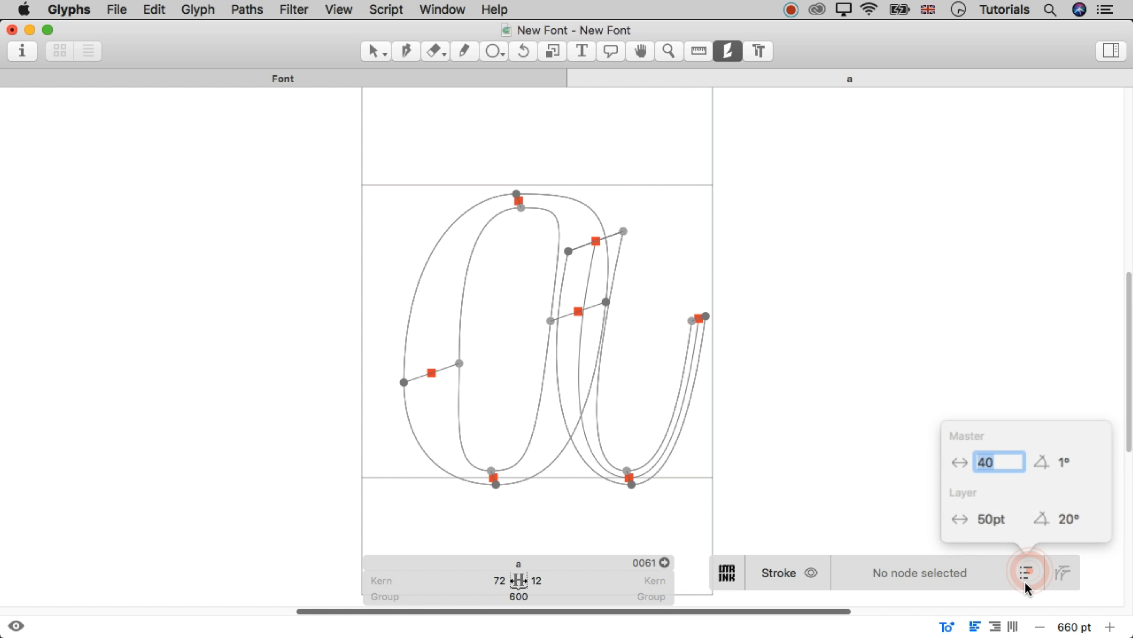
click(1064, 521)
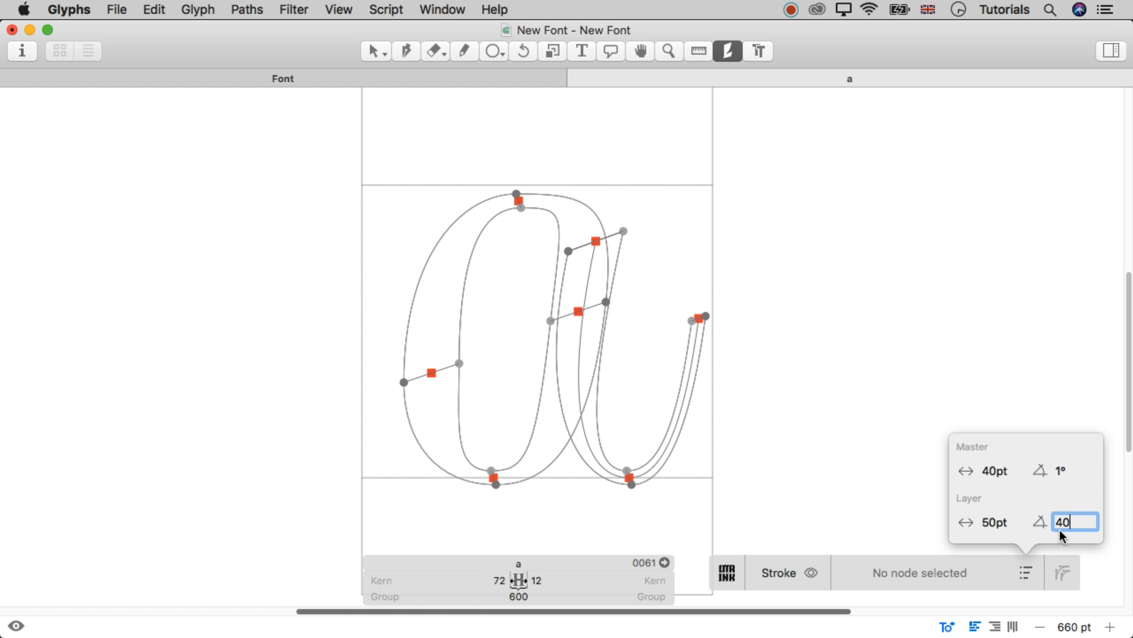
key(Return)
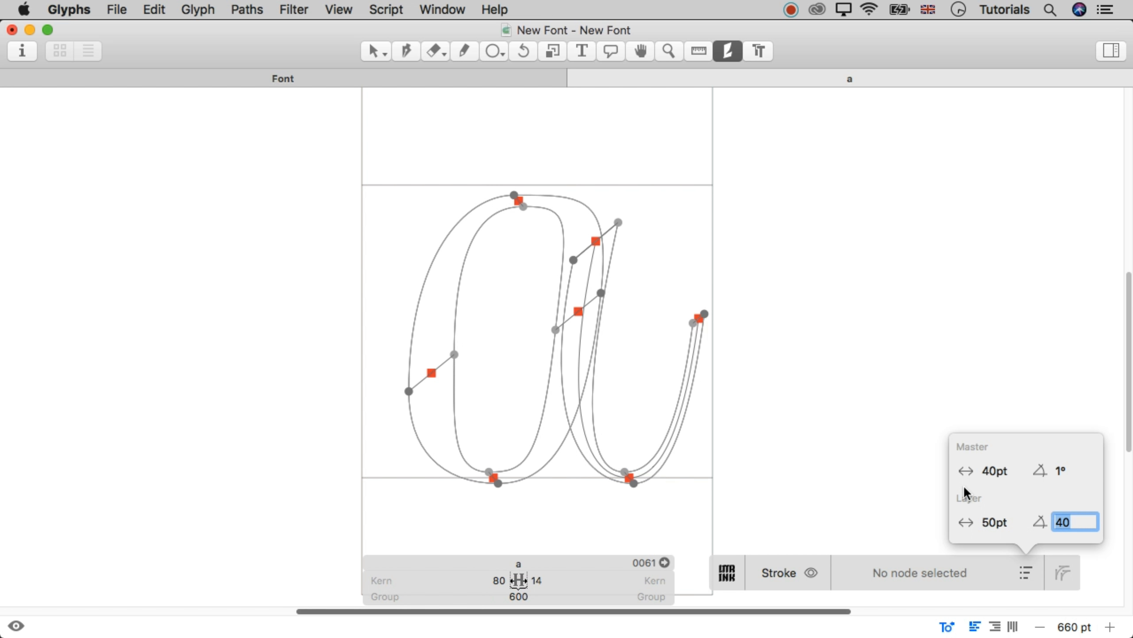
Step: Set the layer's stroke width to 70 pt and preview the filled glyph
click(997, 519)
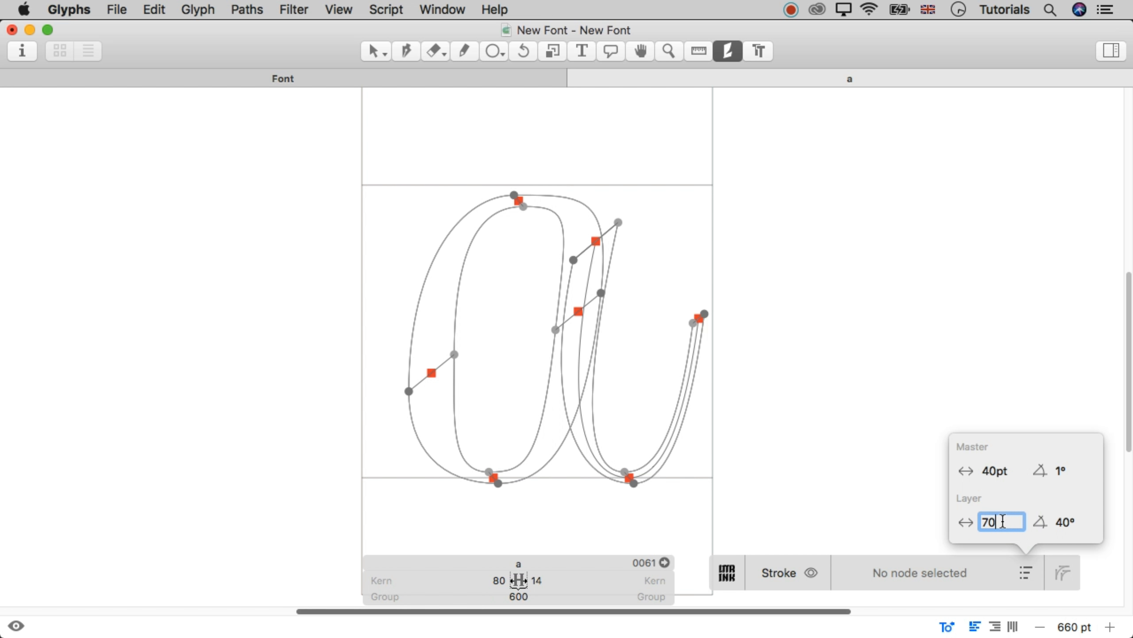
text(70)
key(Return)
click(764, 237)
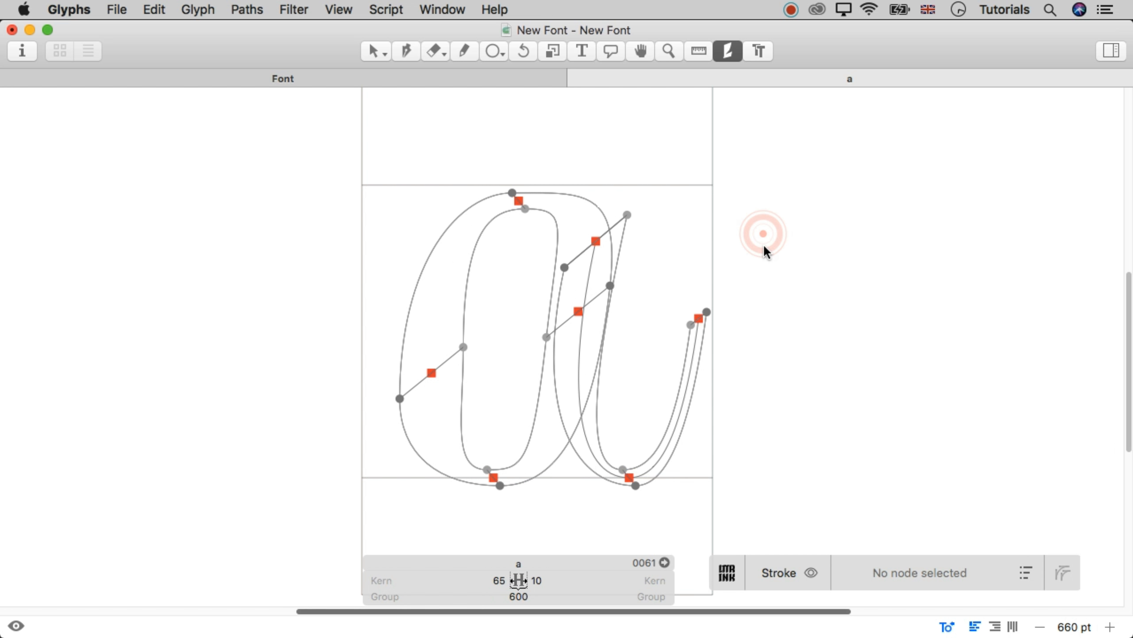
key(space)
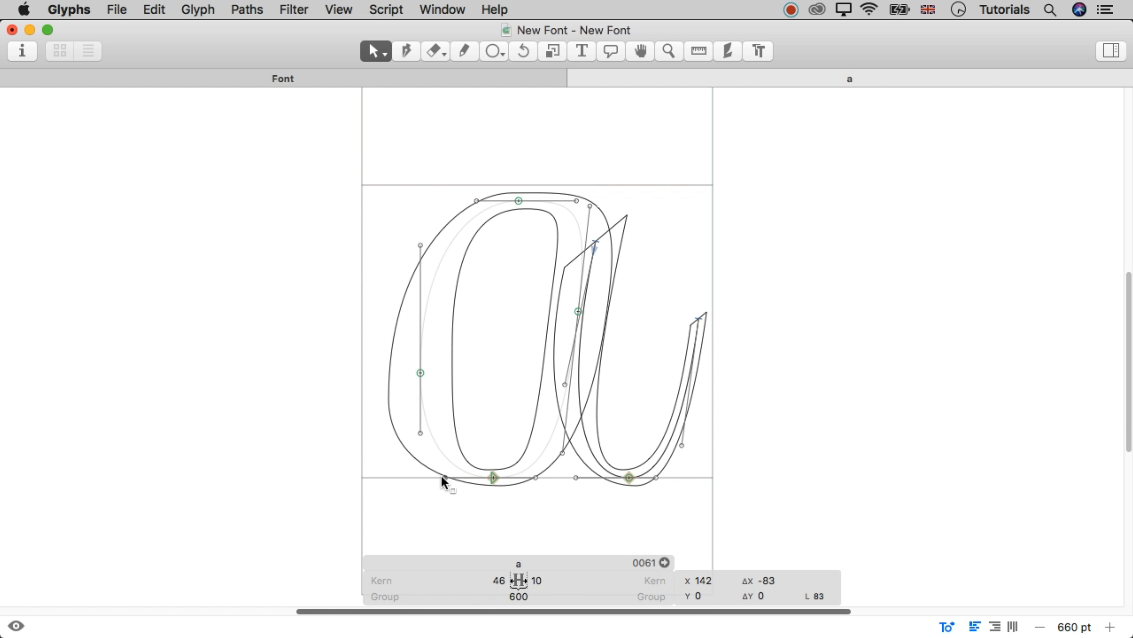
Step: Reshape the bowl's left side with the Select tool, extending the bottom node's outer handle to X 116 and raising the left node's upper handle
drag(445, 477, 430, 477)
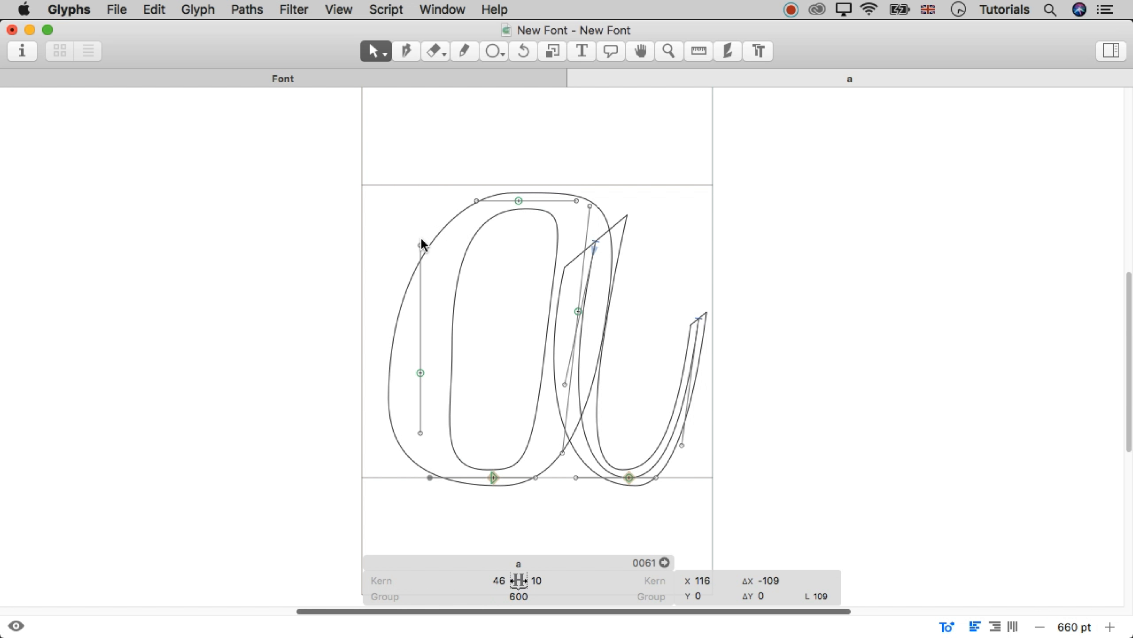
click(421, 228)
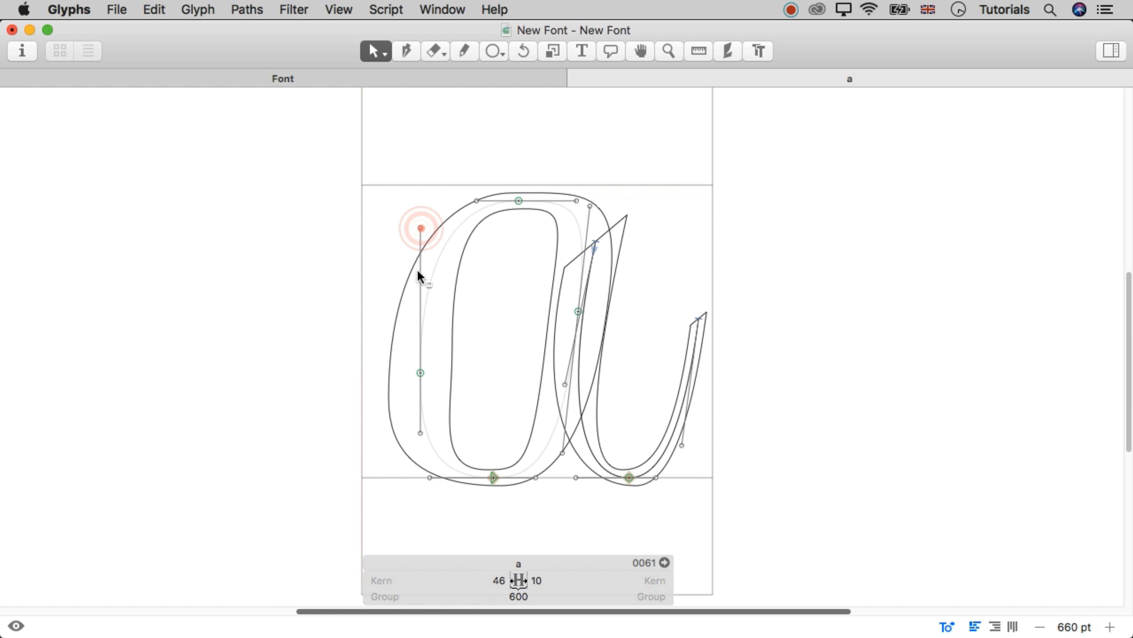